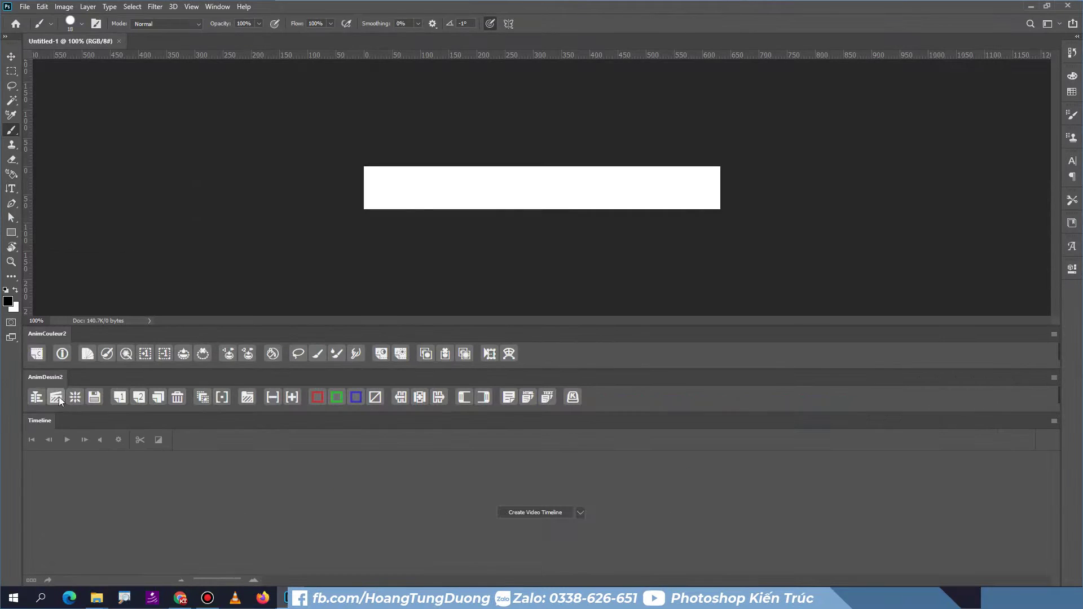
# Step: Show Photoshop's File menu with the AnimCouleur2 and AnimDessin2 panels docked
pyautogui.click(25, 7)
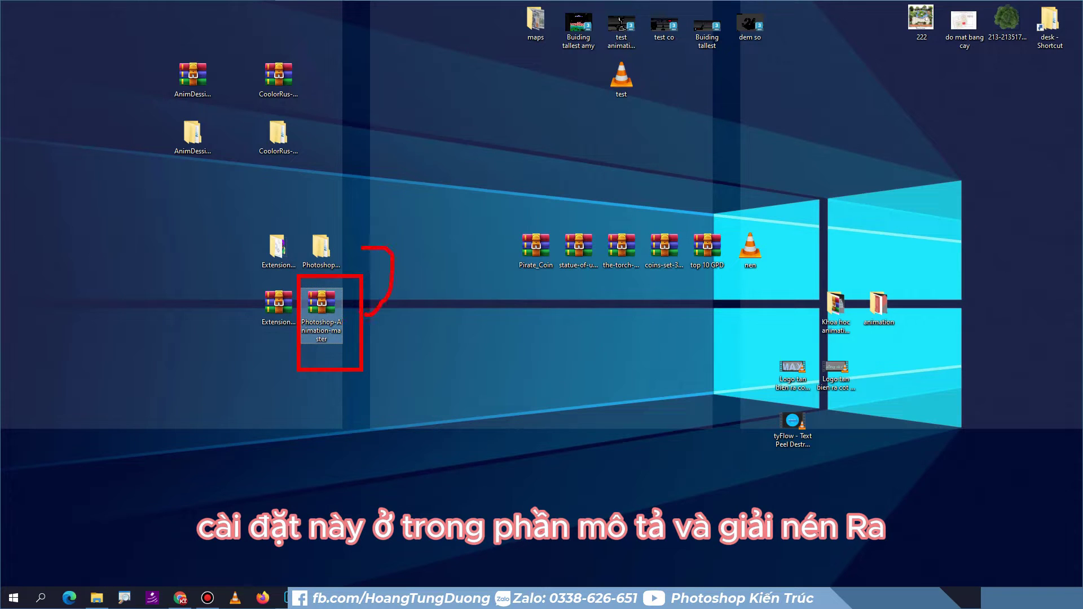
# Step: Open the desktop ExtensionManager_win folder and launch ExtensionManager.exe
pyautogui.click(279, 304)
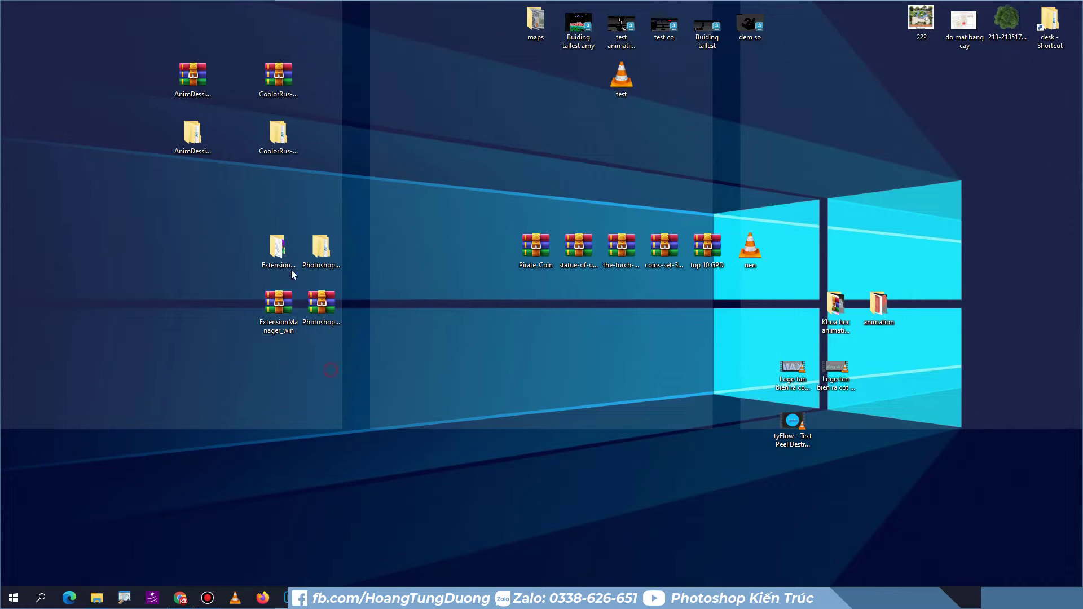
pyautogui.click(282, 248)
pyautogui.doubleClick(285, 250)
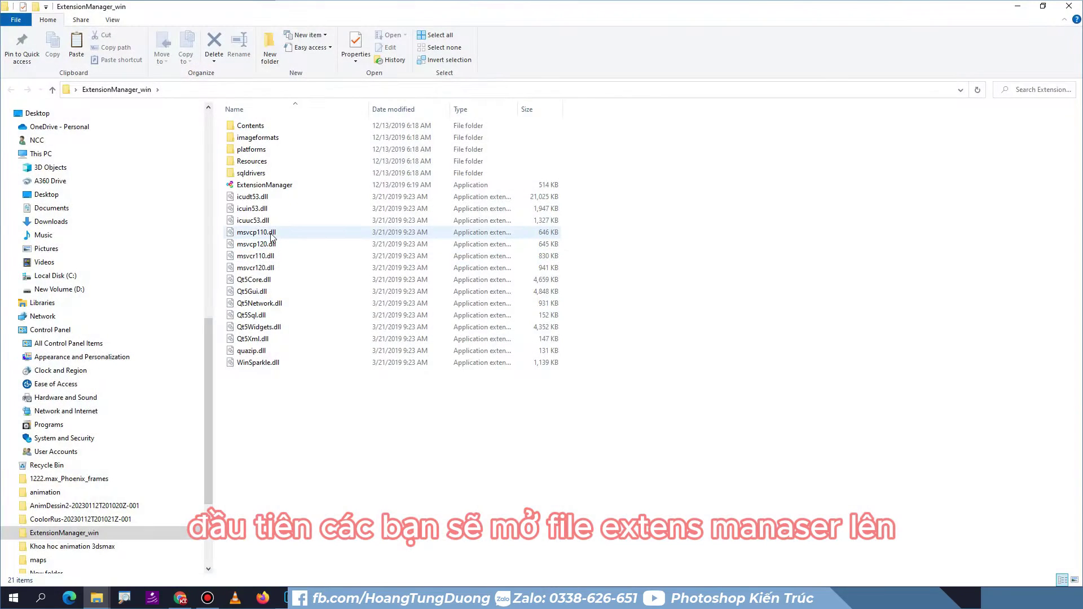
pyautogui.doubleClick(252, 187)
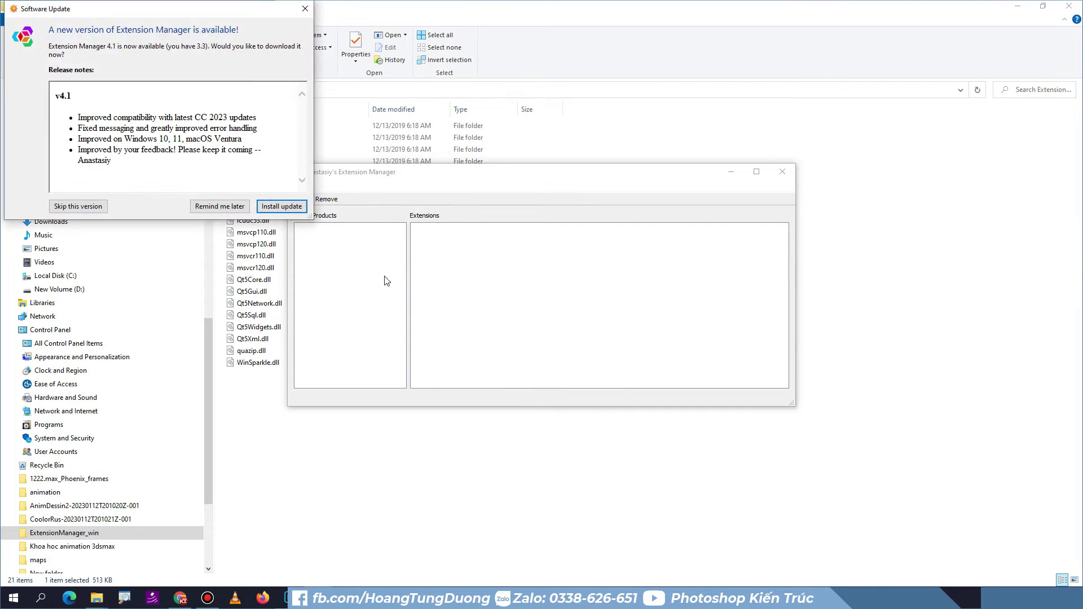
# Step: Postpone the update and install AnimCouleur2_CC18.zxp from Photoshop-Animation-master > Photoshop-Animation-master
pyautogui.click(244, 206)
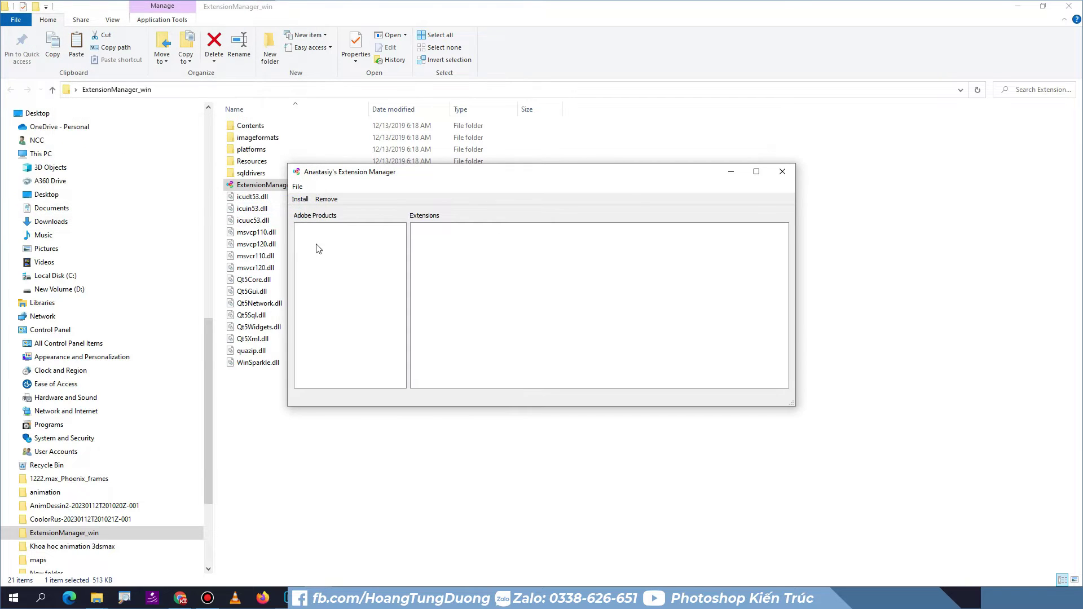
pyautogui.click(301, 201)
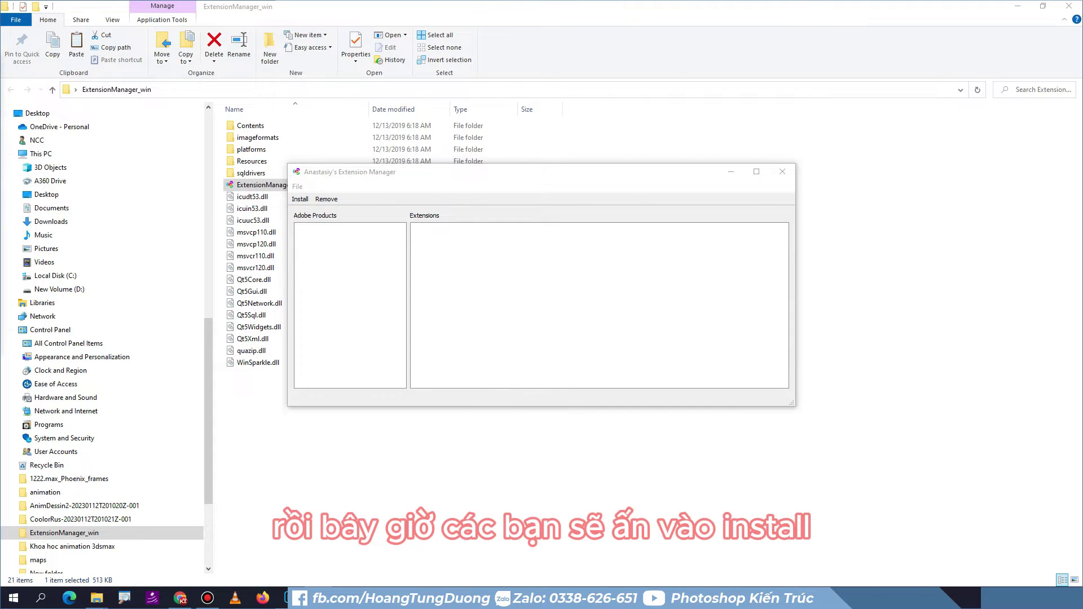
pyautogui.scroll(-5, 693, 263)
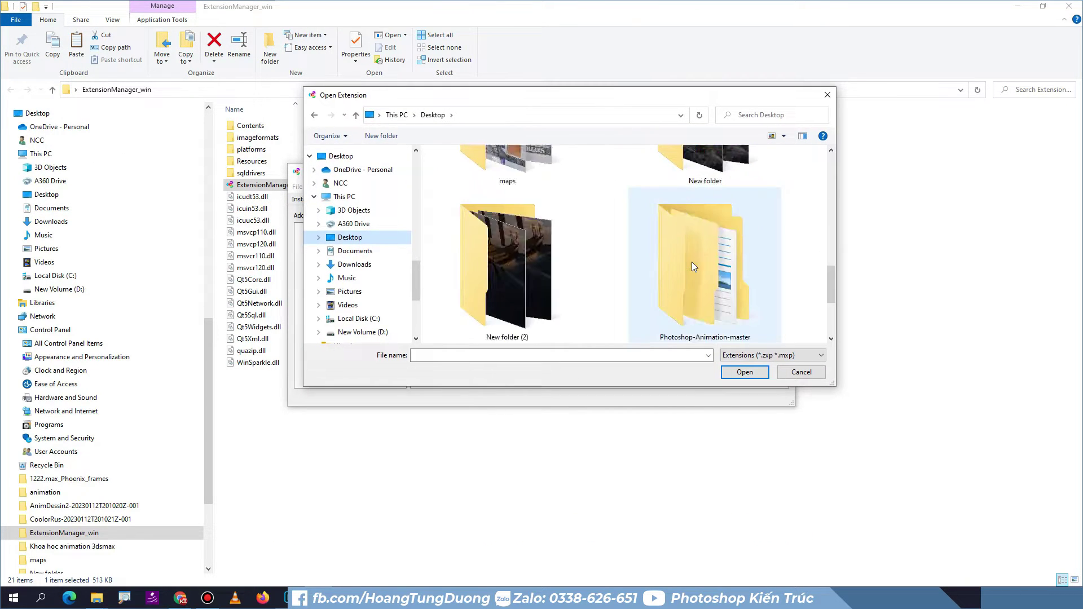
pyautogui.scroll(2, 692, 262)
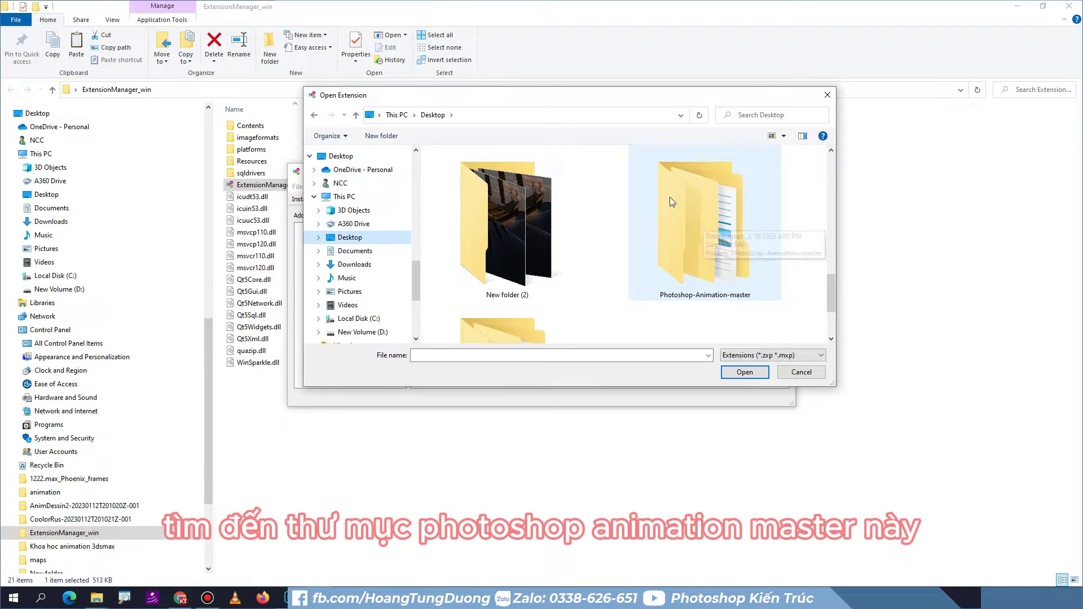
pyautogui.doubleClick(698, 225)
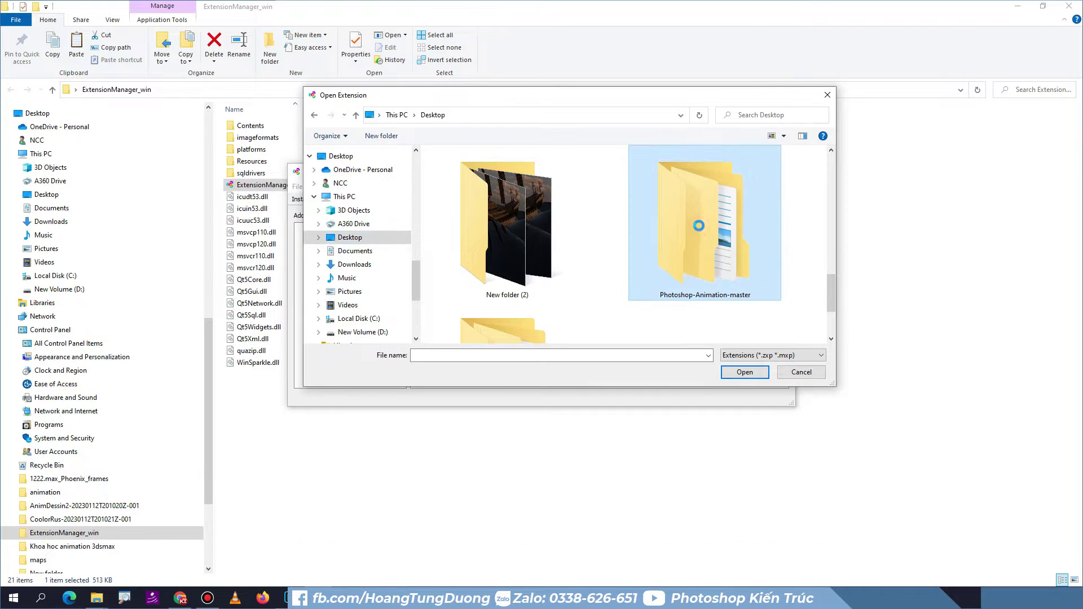
pyautogui.click(540, 170)
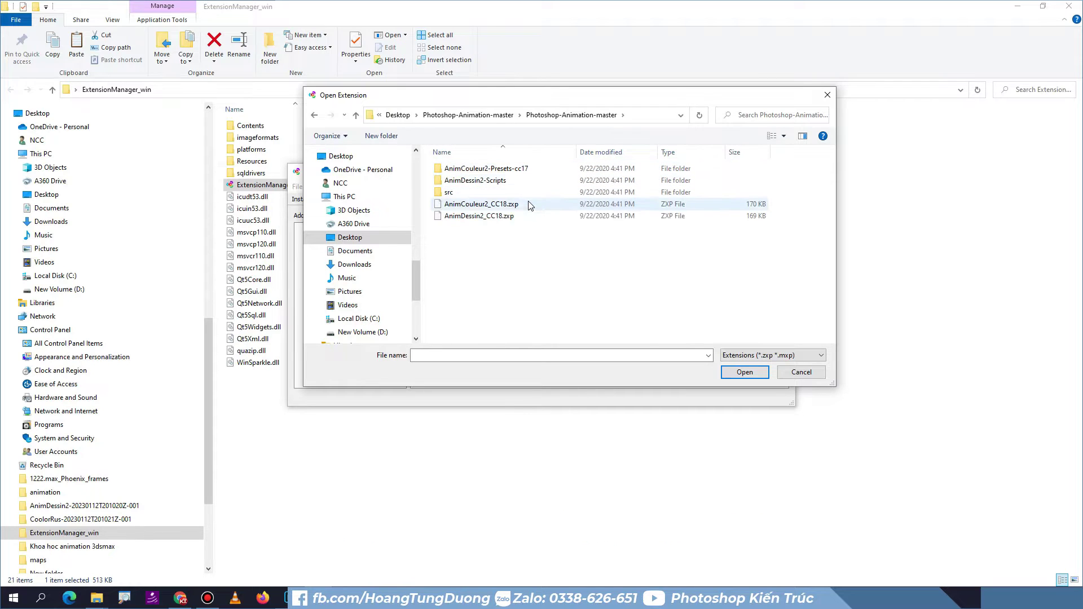
pyautogui.doubleClick(497, 204)
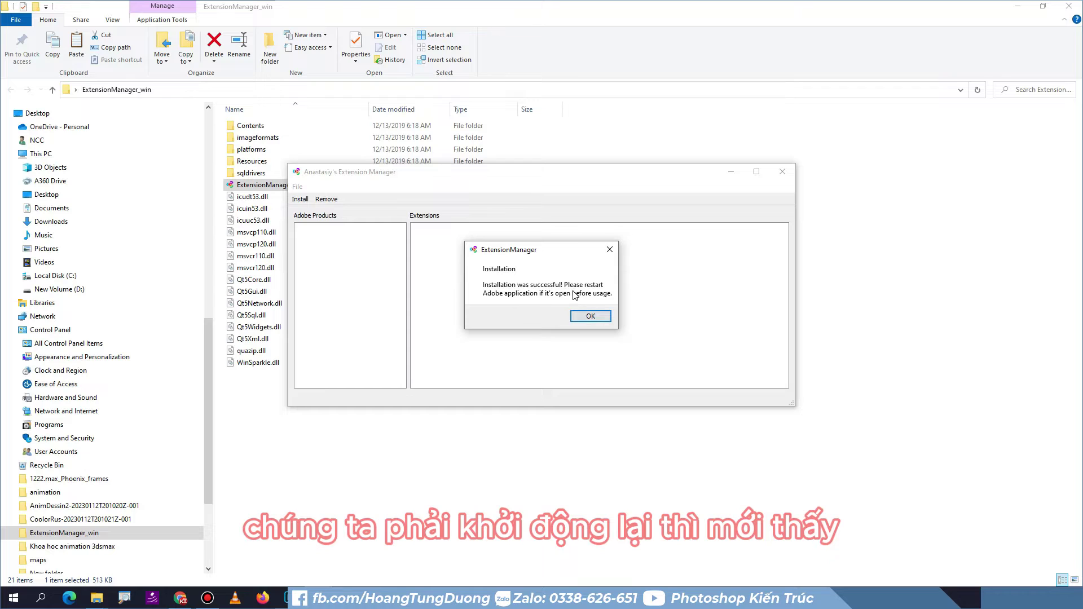
# Step: Install AnimDessin2_CC18.zxp too, confirm success, and close Anastasiy's Extension Manager
pyautogui.click(589, 317)
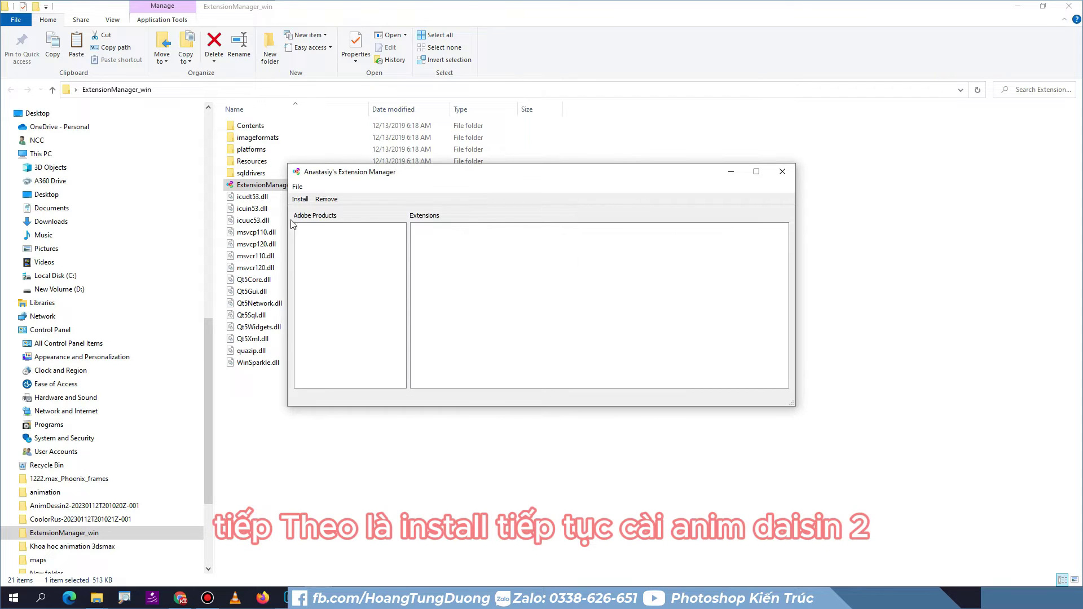
pyautogui.click(307, 204)
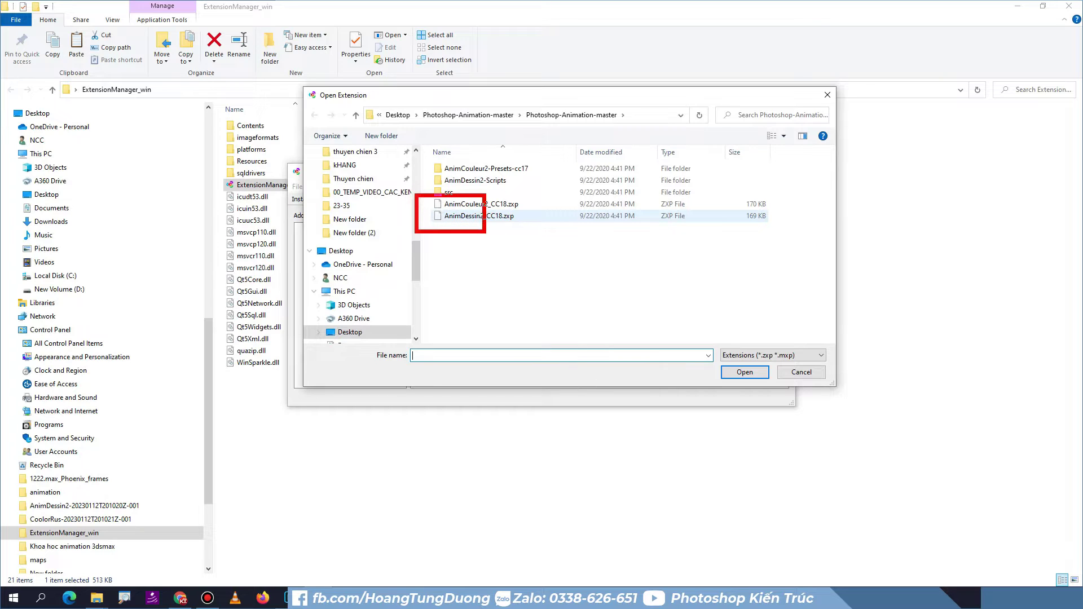
pyautogui.click(482, 215)
pyautogui.doubleClick(483, 215)
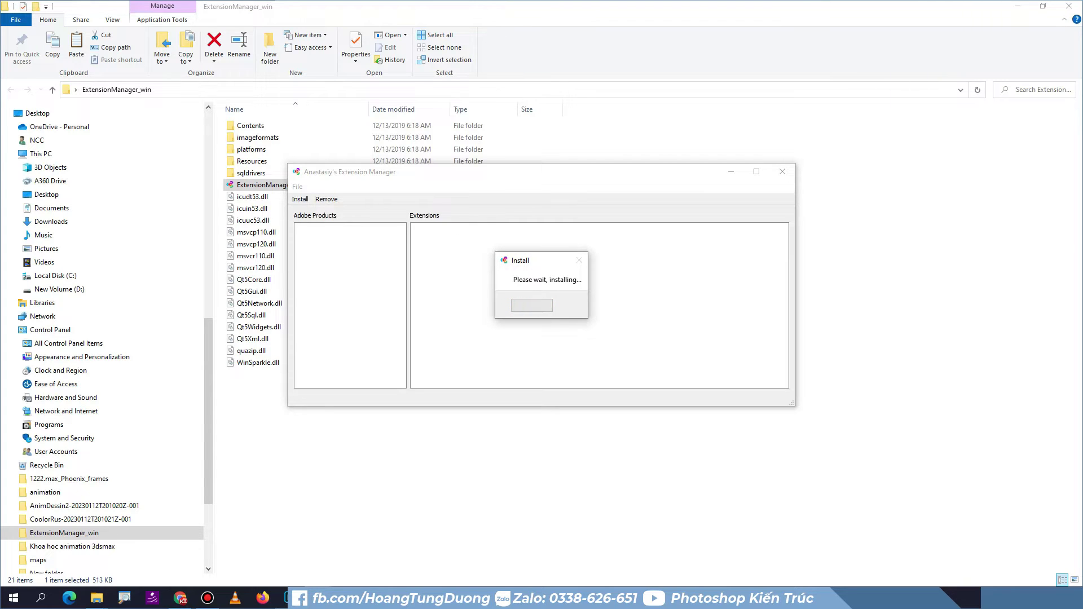
pyautogui.click(495, 310)
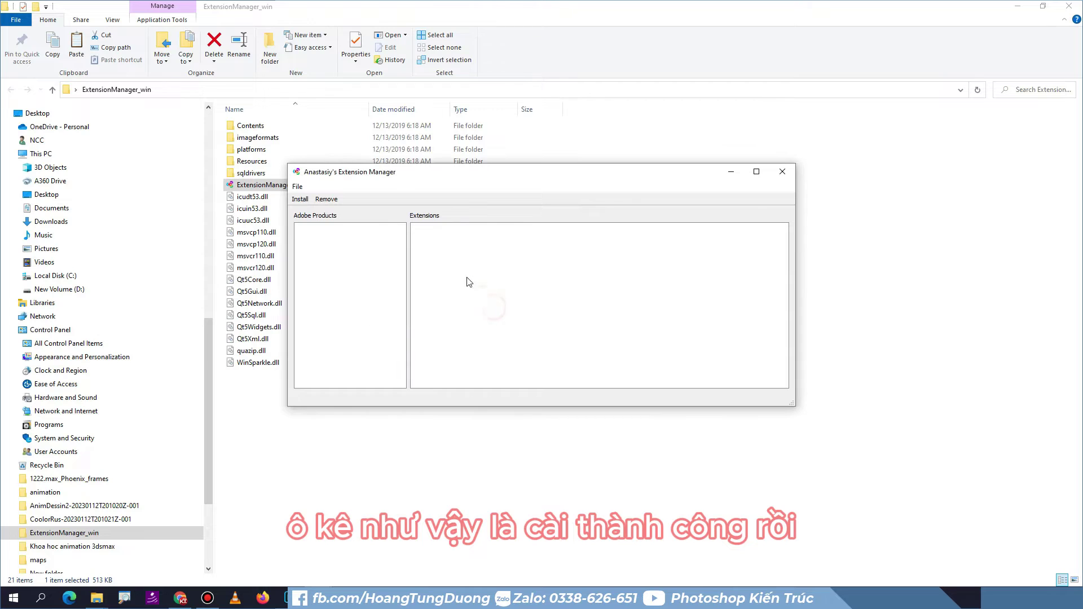
pyautogui.click(787, 171)
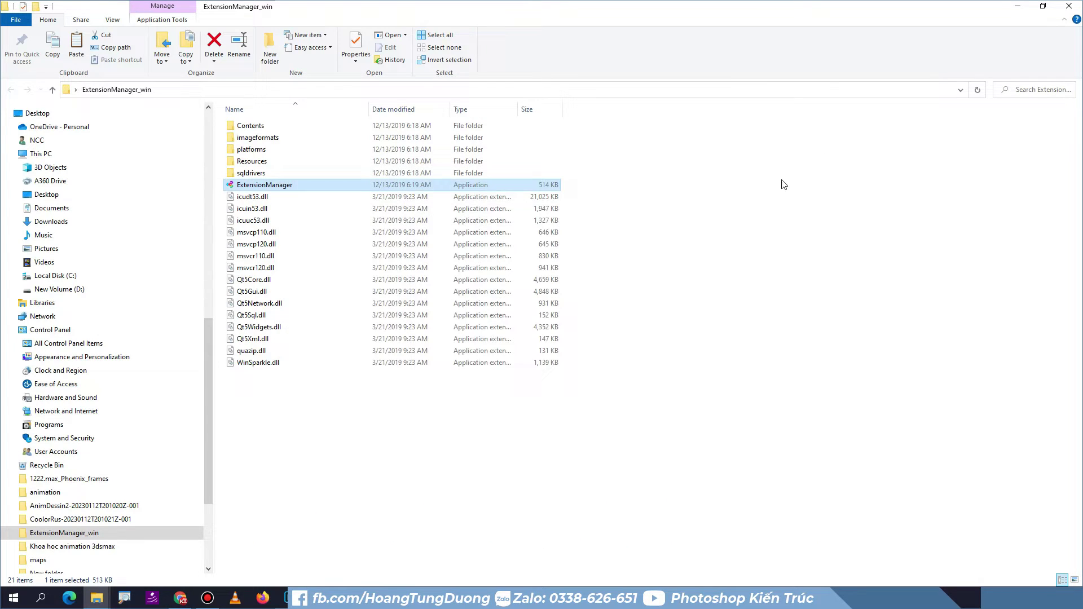
pyautogui.click(635, 347)
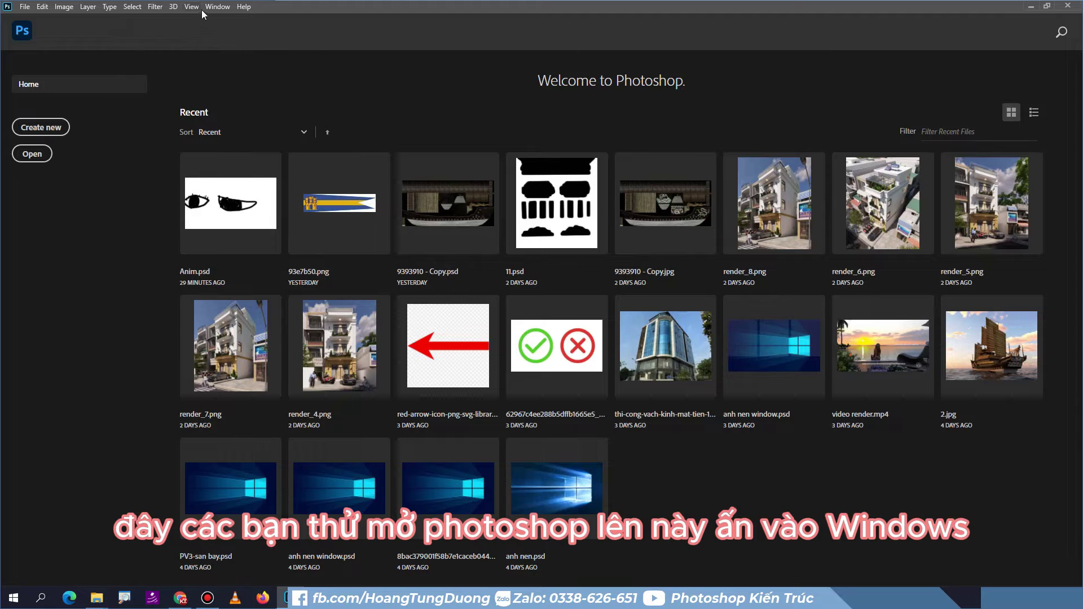
# Step: Open the AnimDessin2 and AnimCouleur2 panels from Window > Extensions
pyautogui.click(213, 8)
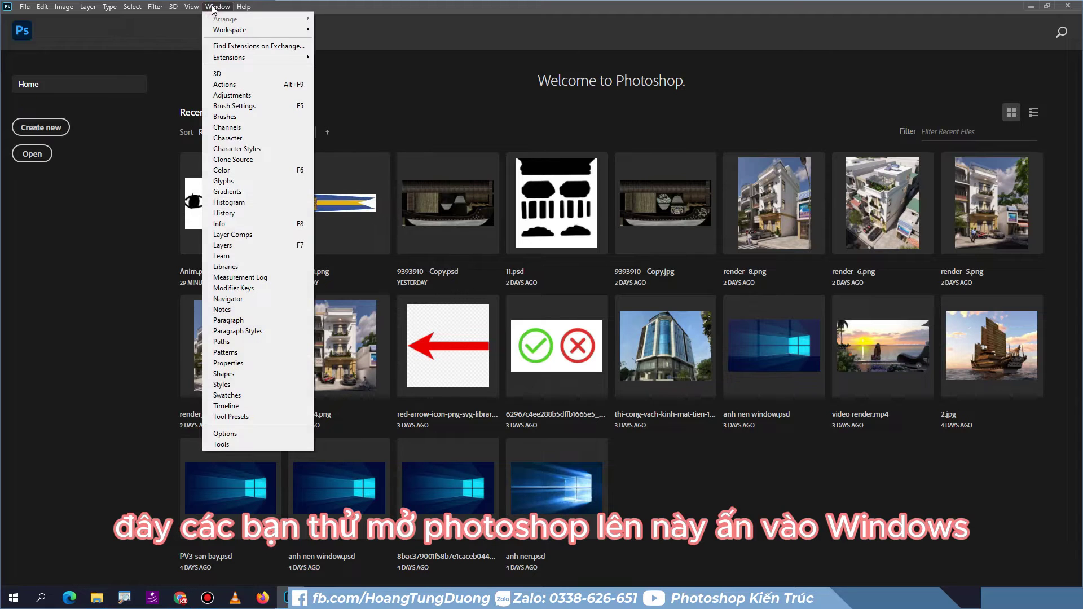
pyautogui.click(217, 7)
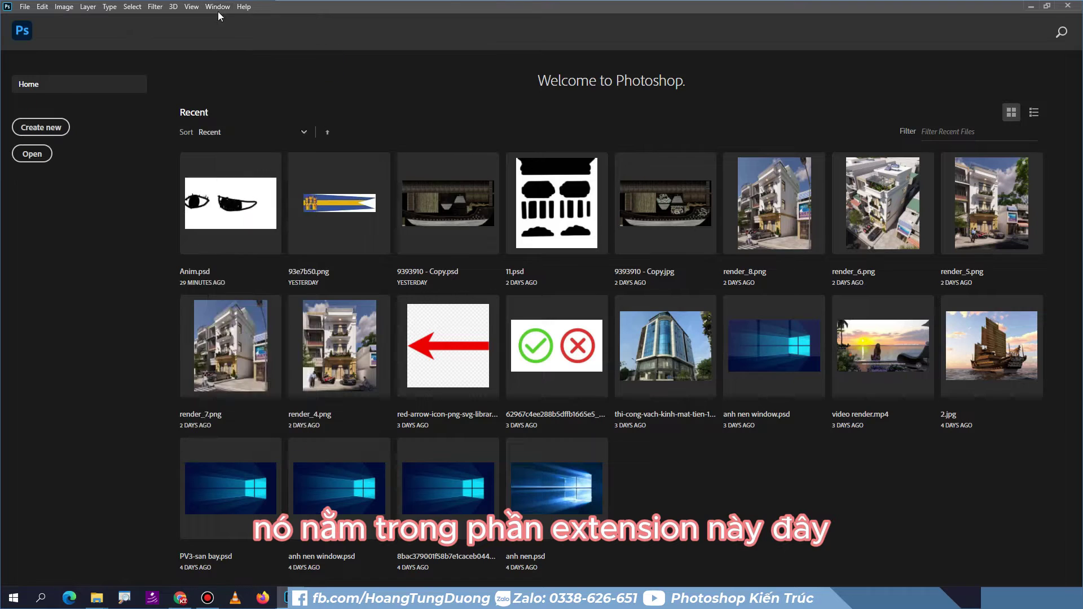
pyautogui.moveTo(229, 56)
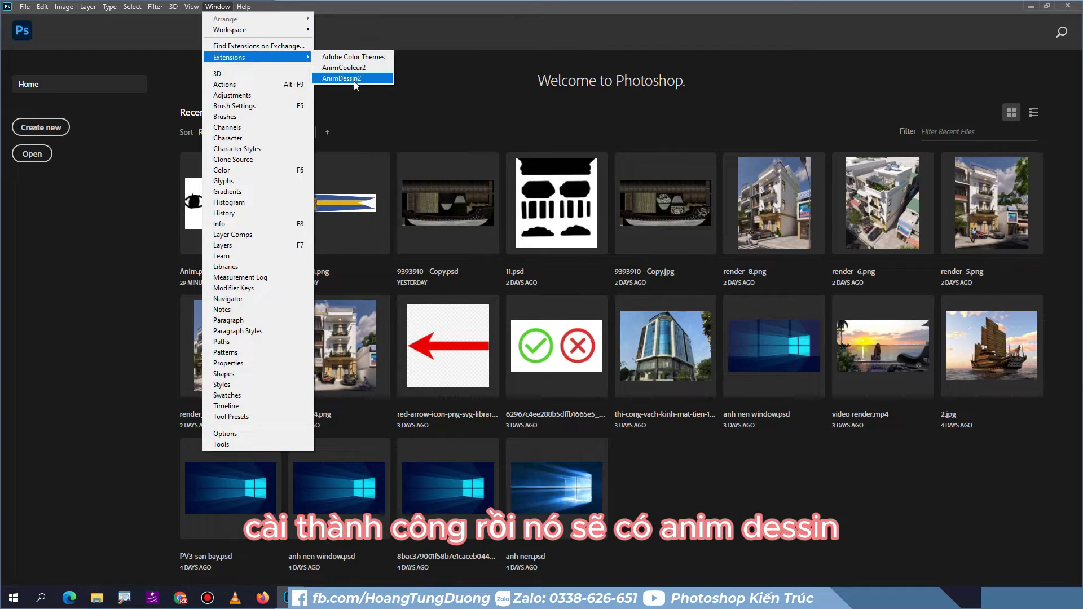
pyautogui.click(354, 77)
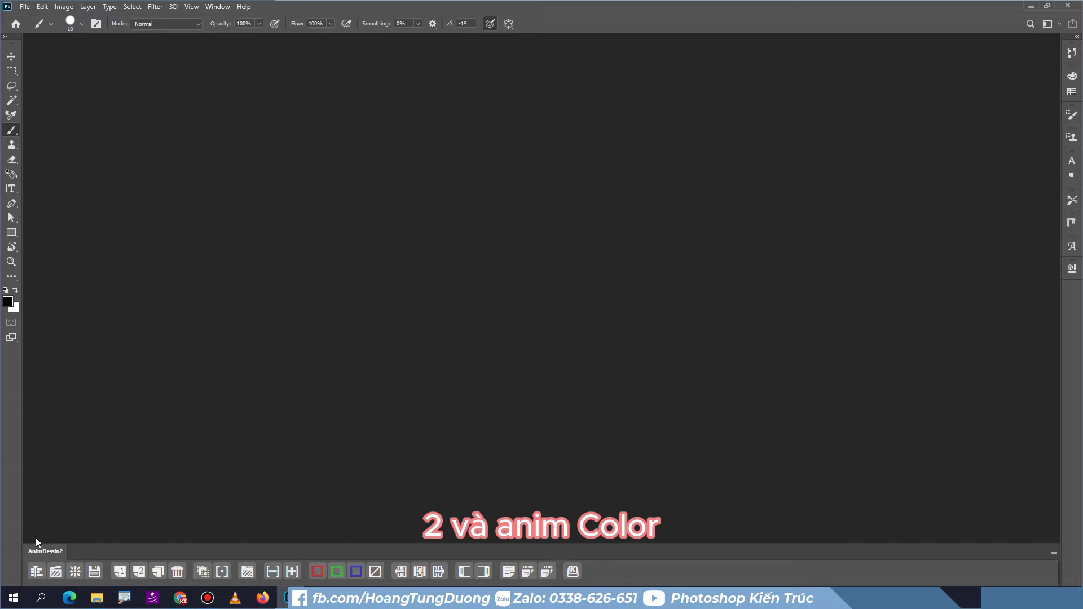
pyautogui.click(217, 7)
pyautogui.moveTo(245, 57)
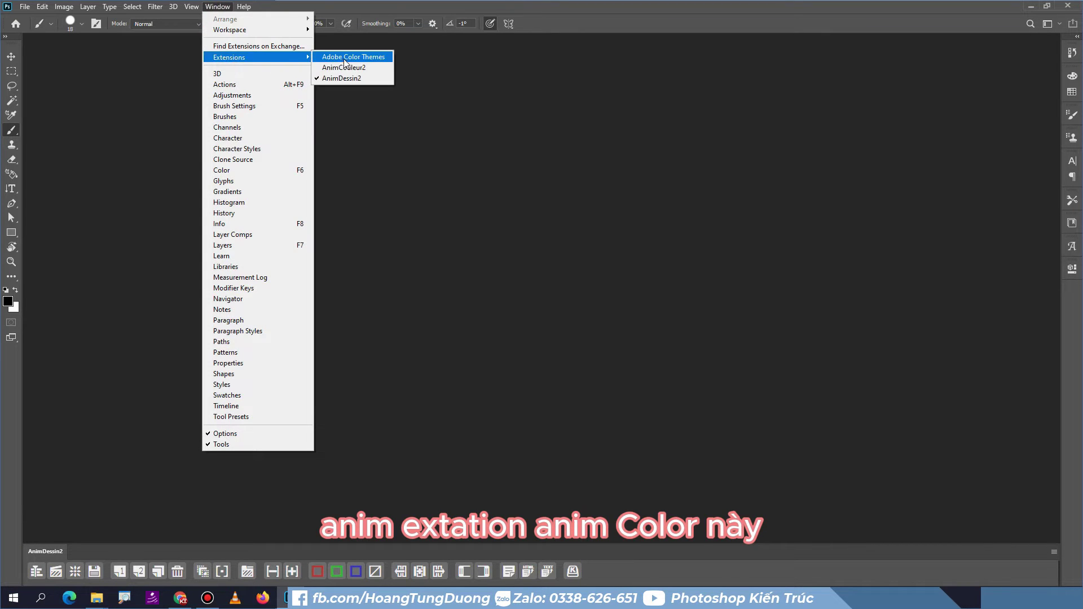
pyautogui.click(344, 67)
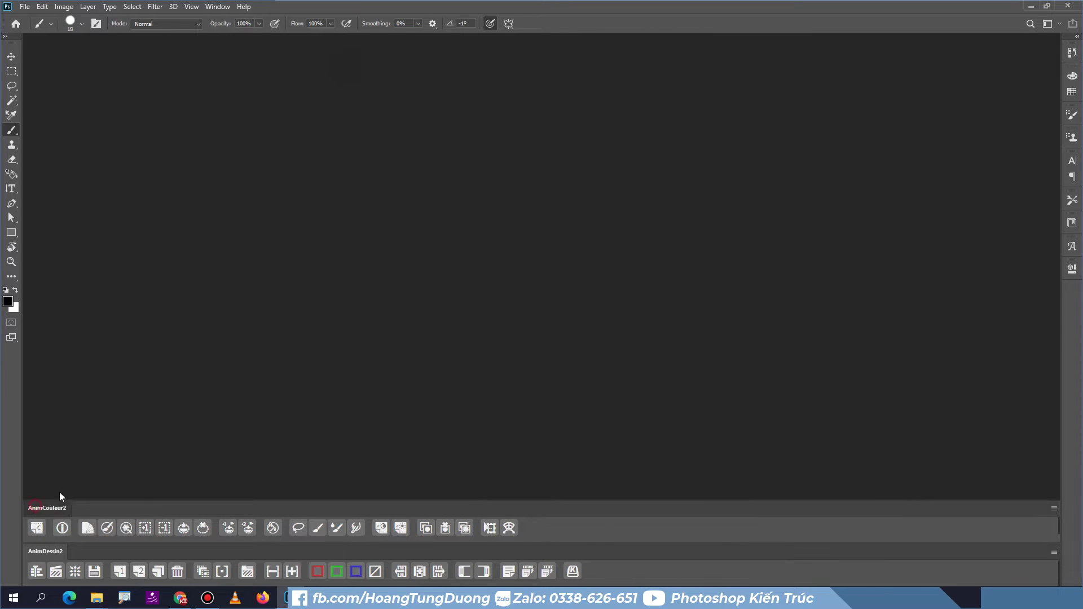
# Step: Dock AnimCouleur2 stacked above AnimDessin2 along the bottom of the workspace
pyautogui.moveTo(47, 508); pyautogui.dragTo(230, 294)
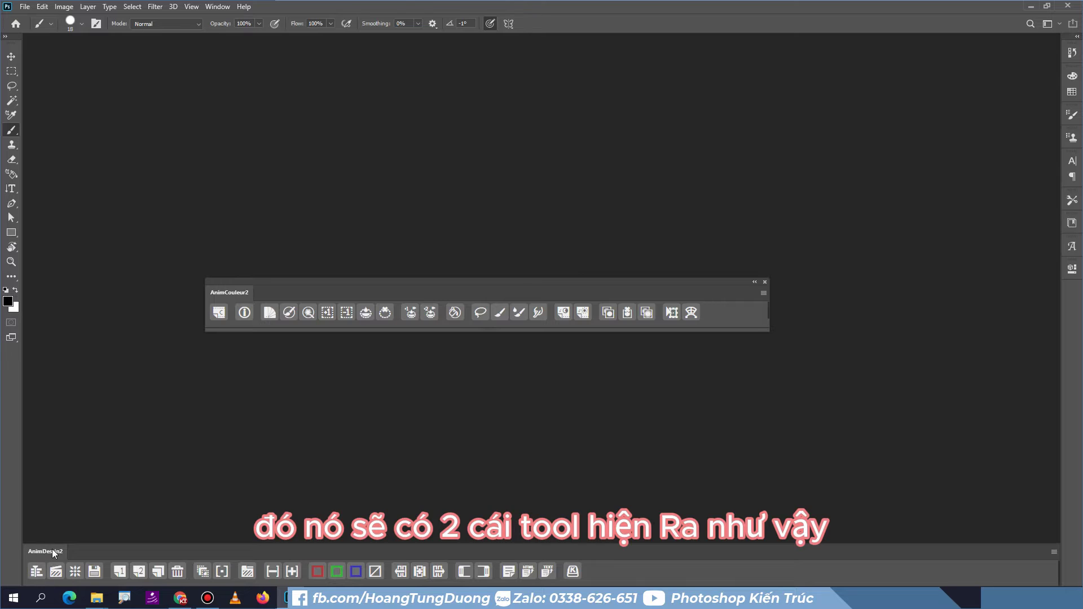
pyautogui.moveTo(52, 549)
pyautogui.mouseDown()
pyautogui.moveTo(230, 367)
pyautogui.moveTo(63, 588)
pyautogui.mouseUp()
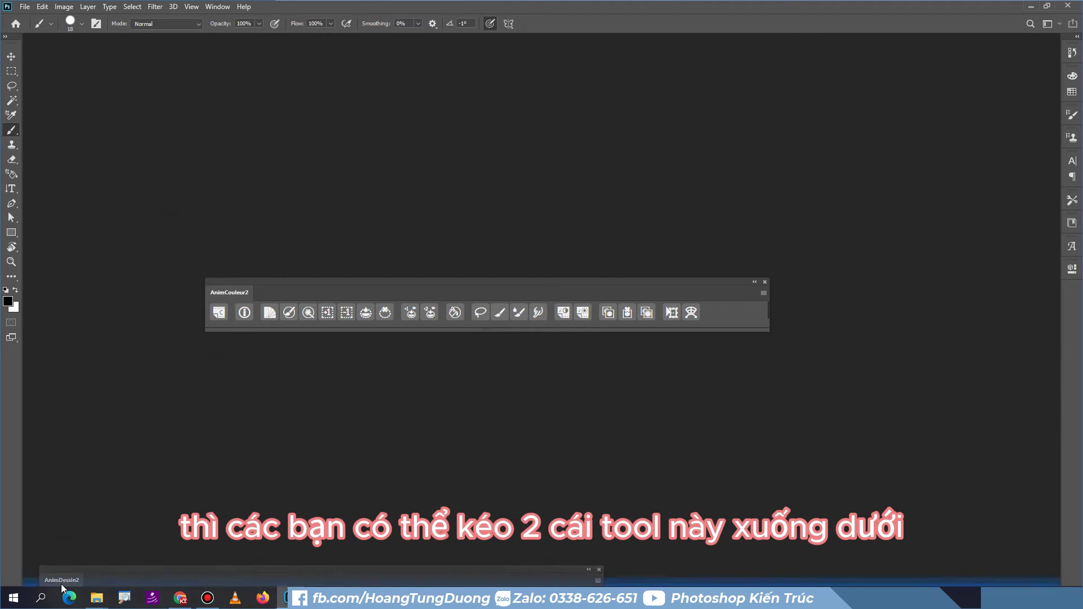
pyautogui.moveTo(231, 292); pyautogui.dragTo(51, 537)
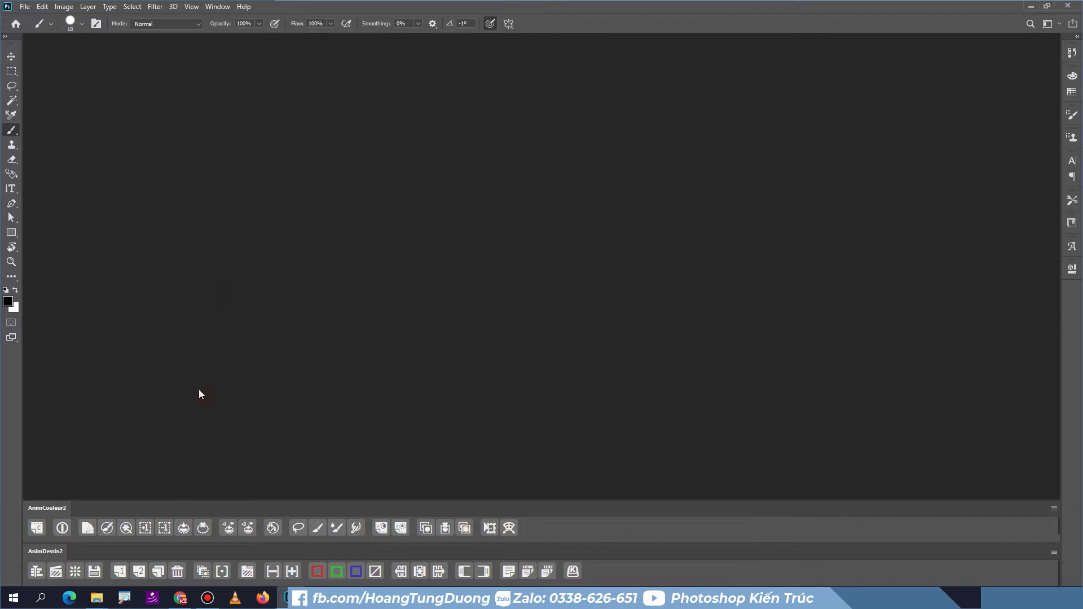
pyautogui.click(218, 7)
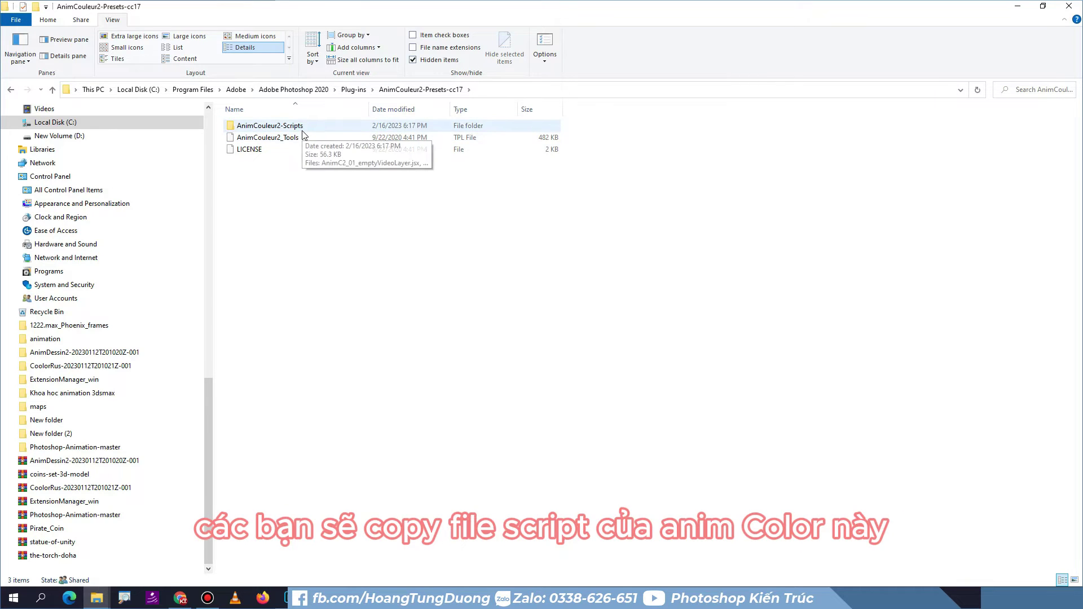
# Step: Copy the AnimCouleur2-Scripts folder from the Plug-ins folder
pyautogui.click(303, 127)
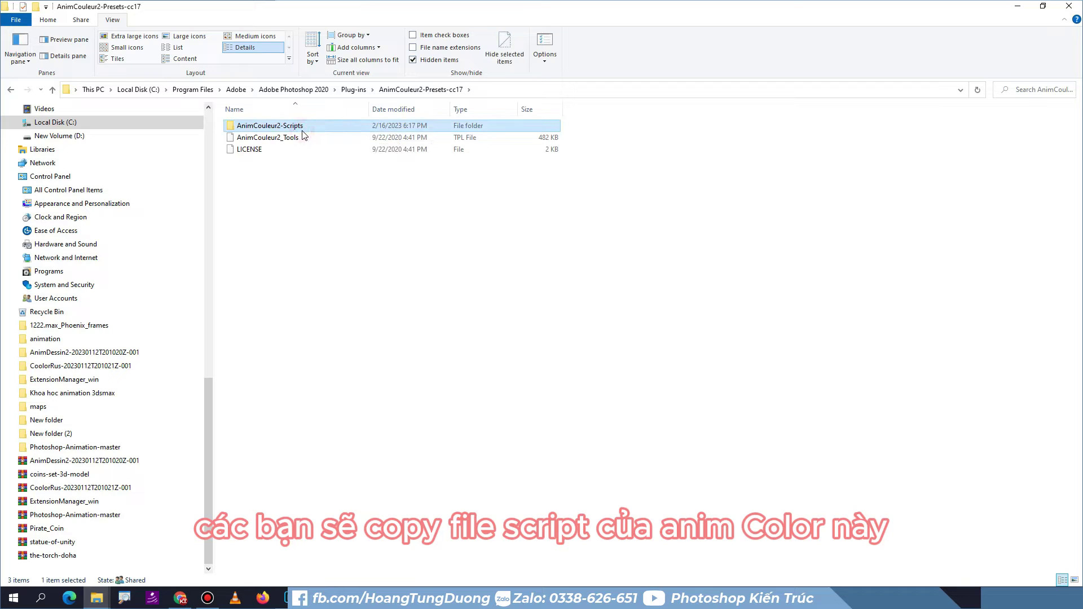
pyautogui.rightClick(302, 127)
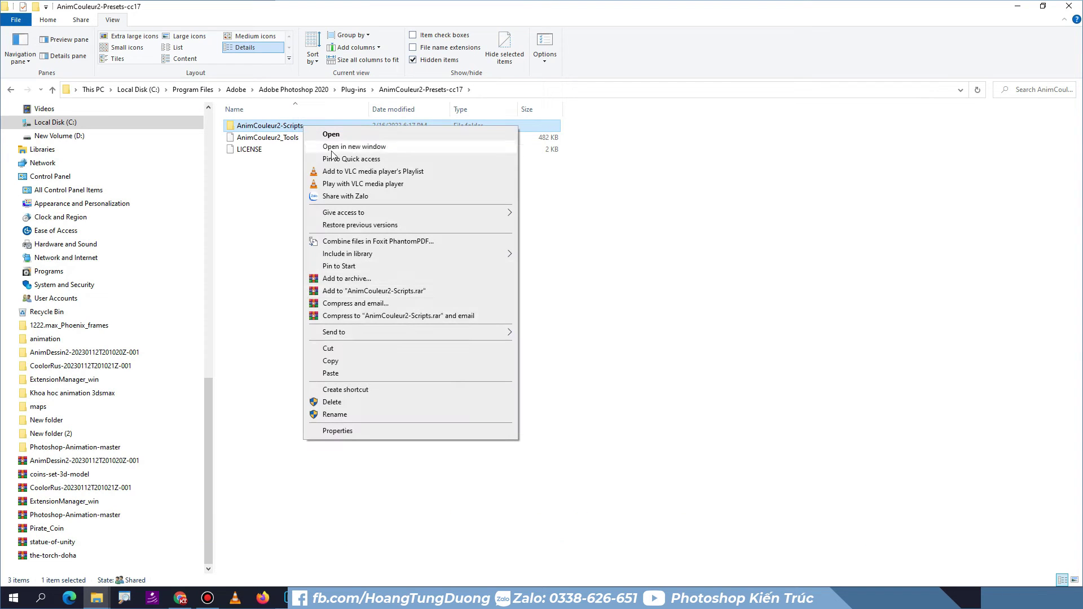
pyautogui.click(336, 362)
pyautogui.moveTo(97, 598)
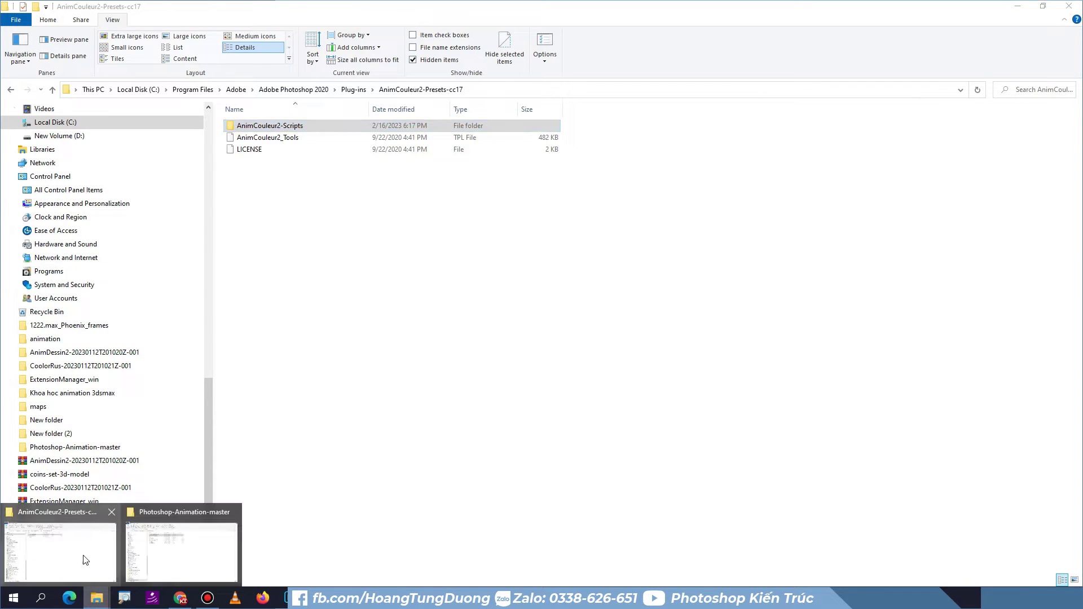
# Step: Shrink the Photoshop-Animation-master window to the right side and browse it to Local Disk (C:)
pyautogui.click(188, 552)
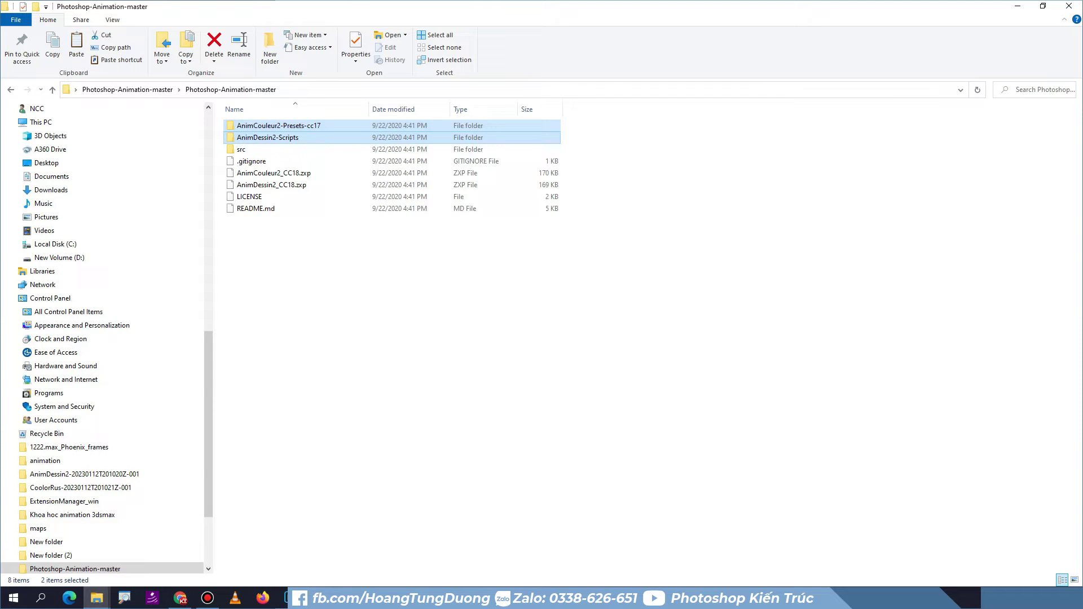
pyautogui.doubleClick(305, 6)
pyautogui.moveTo(305, 7)
pyautogui.mouseDown()
pyautogui.moveTo(765, 51)
pyautogui.moveTo(738, 50)
pyautogui.mouseUp()
pyautogui.click(699, 290)
# Step: Navigate the second window to C:\Program Files\Adobe\Adobe Photoshop 2020\Presets\Scripts
pyautogui.click(559, 288)
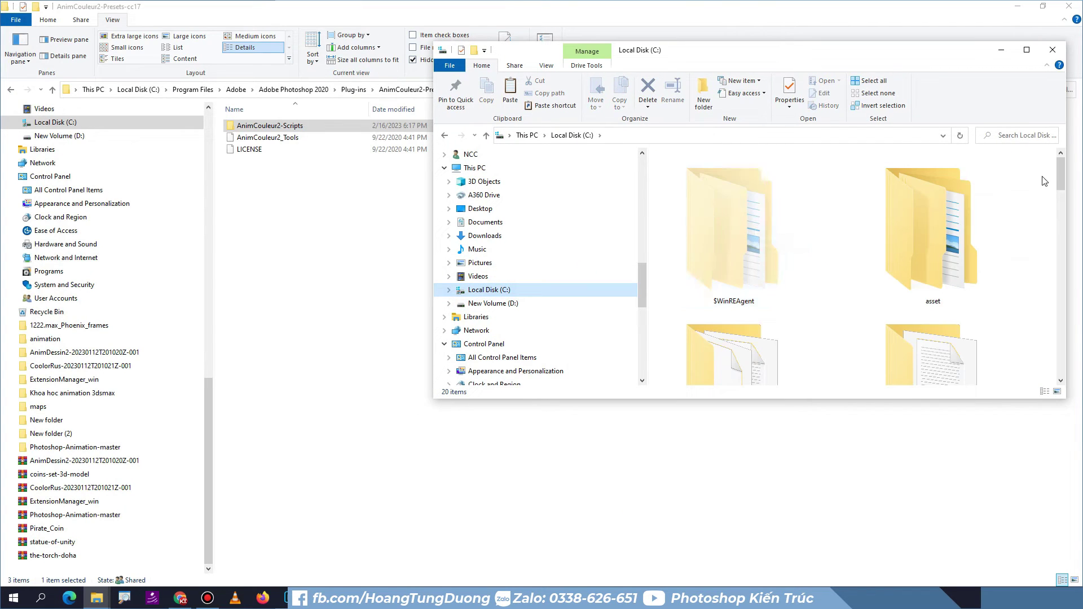
pyautogui.moveTo(1060, 179); pyautogui.dragTo(1056, 274)
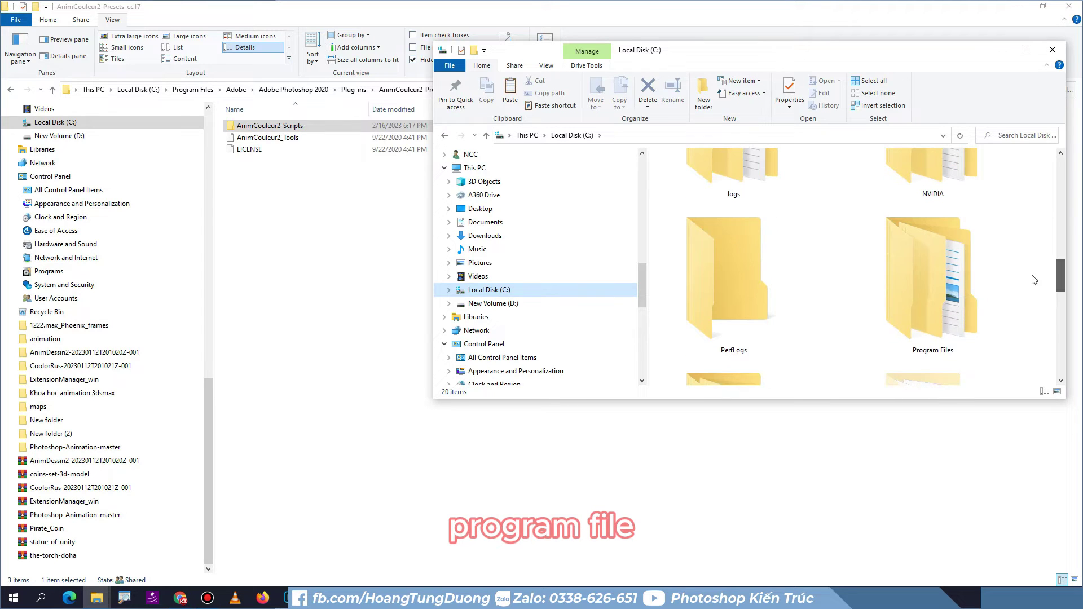
pyautogui.click(916, 275)
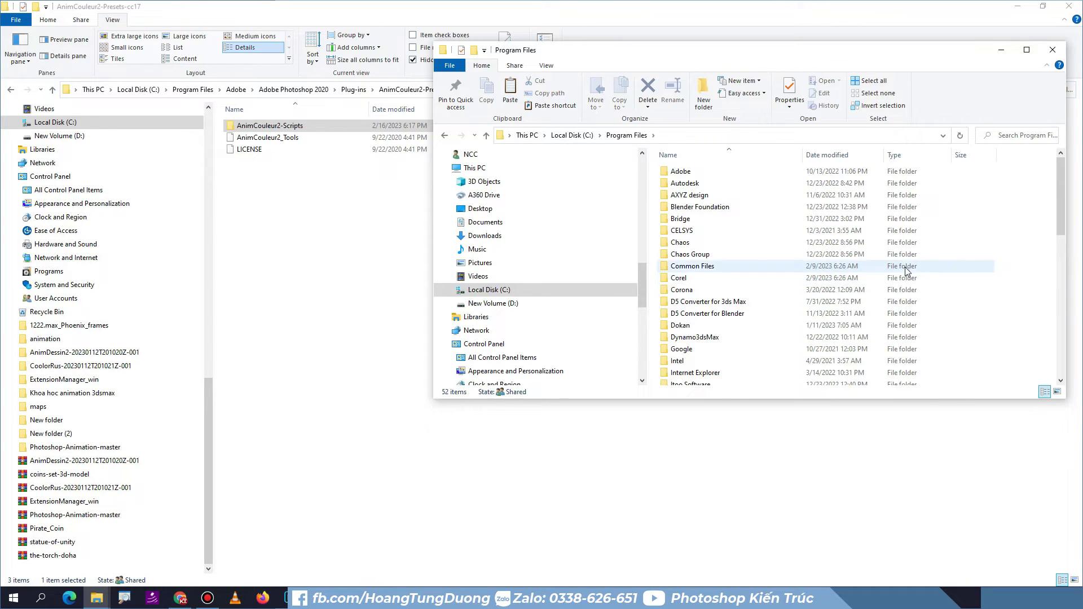
pyautogui.click(698, 175)
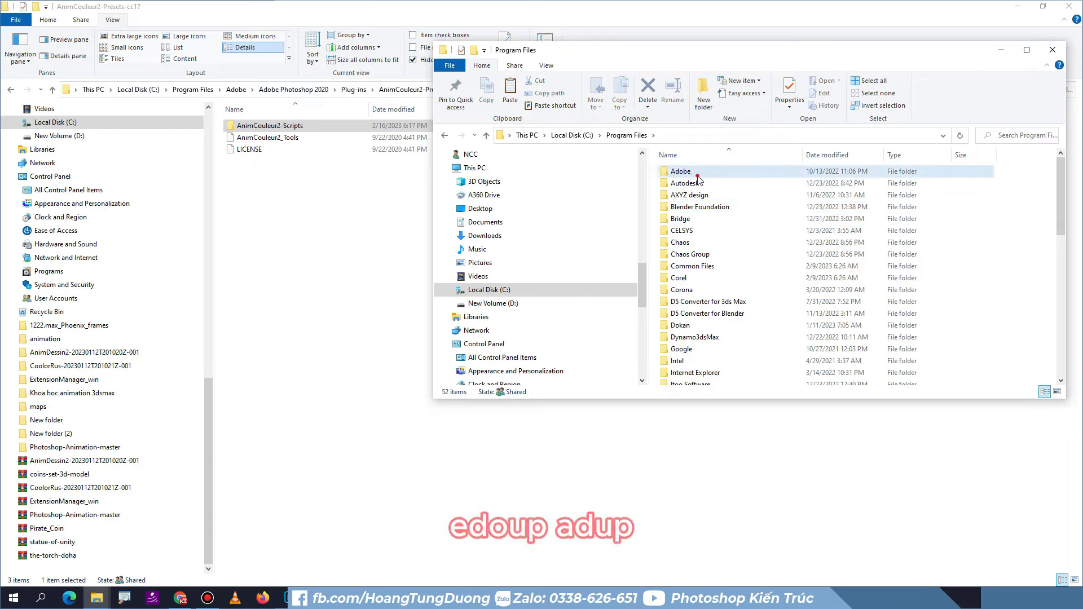
pyautogui.click(710, 169)
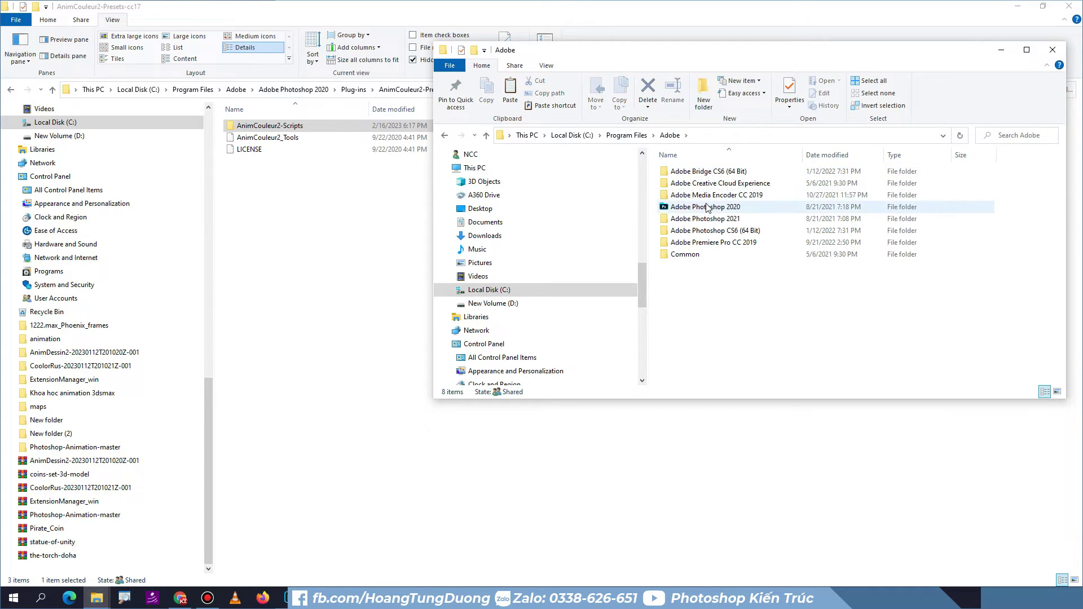
pyautogui.click(708, 208)
pyautogui.doubleClick(707, 207)
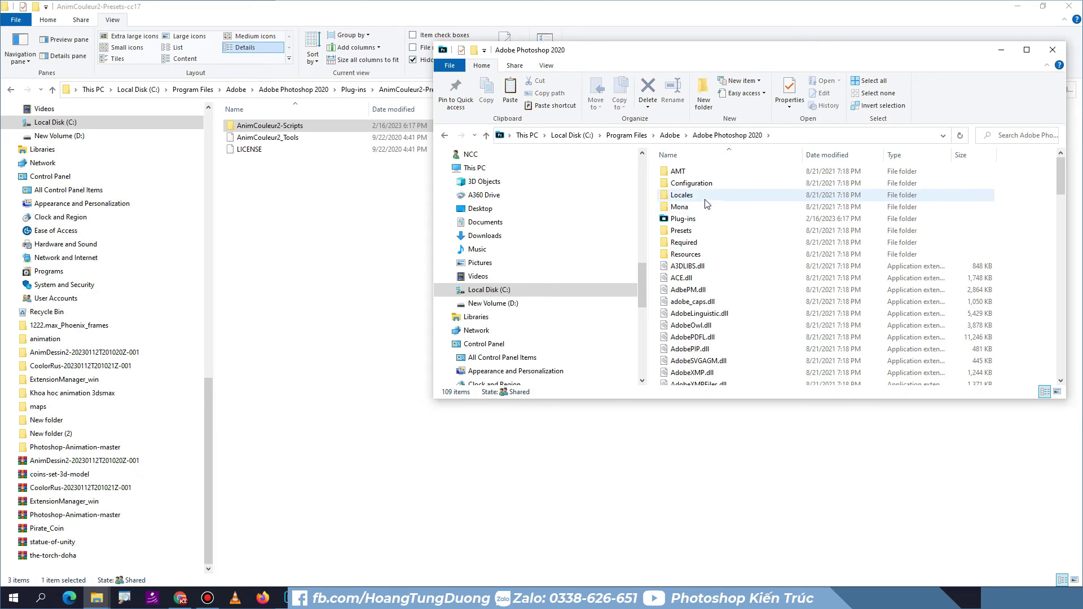
pyautogui.click(702, 232)
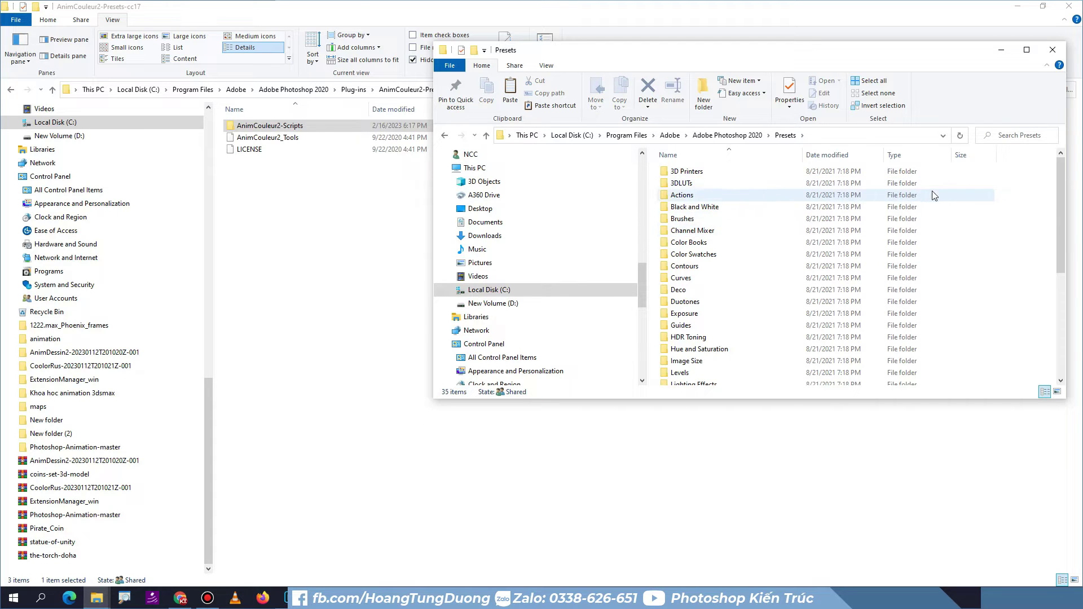
pyautogui.click(768, 267)
pyautogui.scroll(-6, 767, 266)
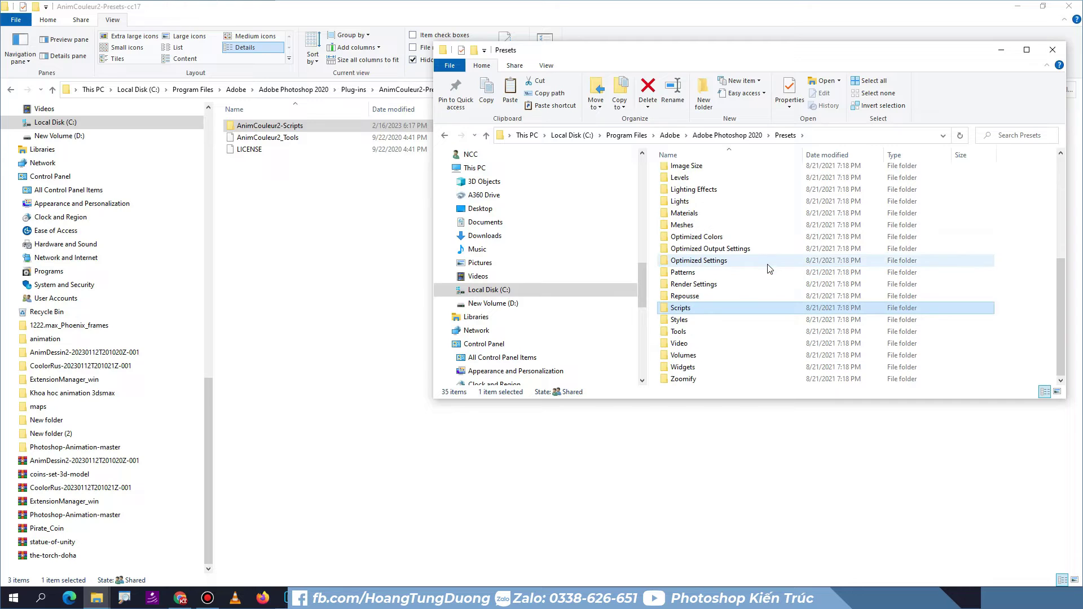
pyautogui.click(726, 309)
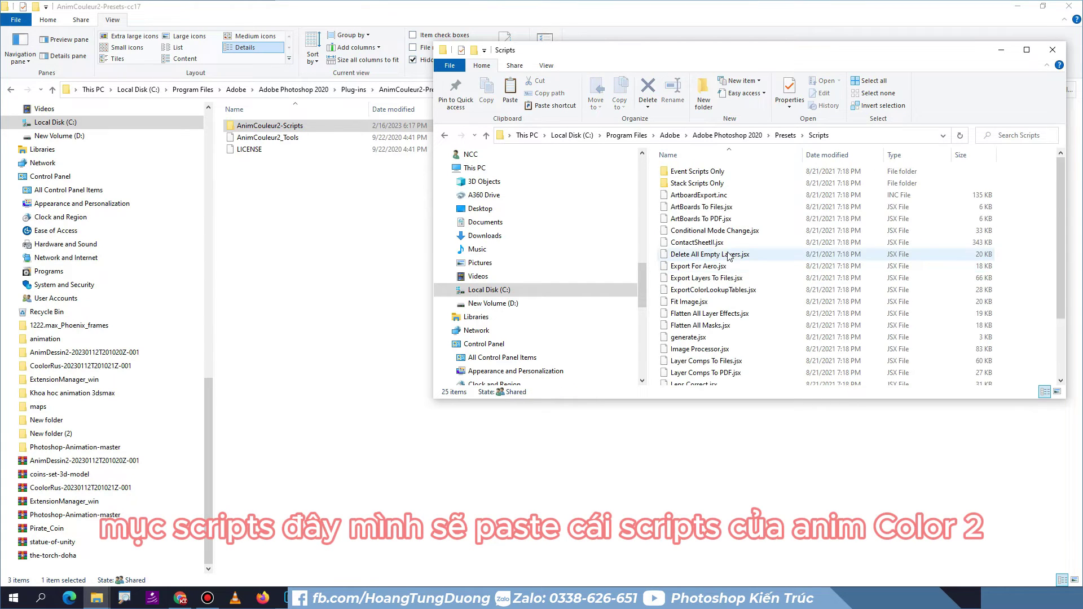
# Step: Paste AnimCouleur2-Scripts into Presets\Scripts, granting administrator permission
pyautogui.rightClick(1031, 193)
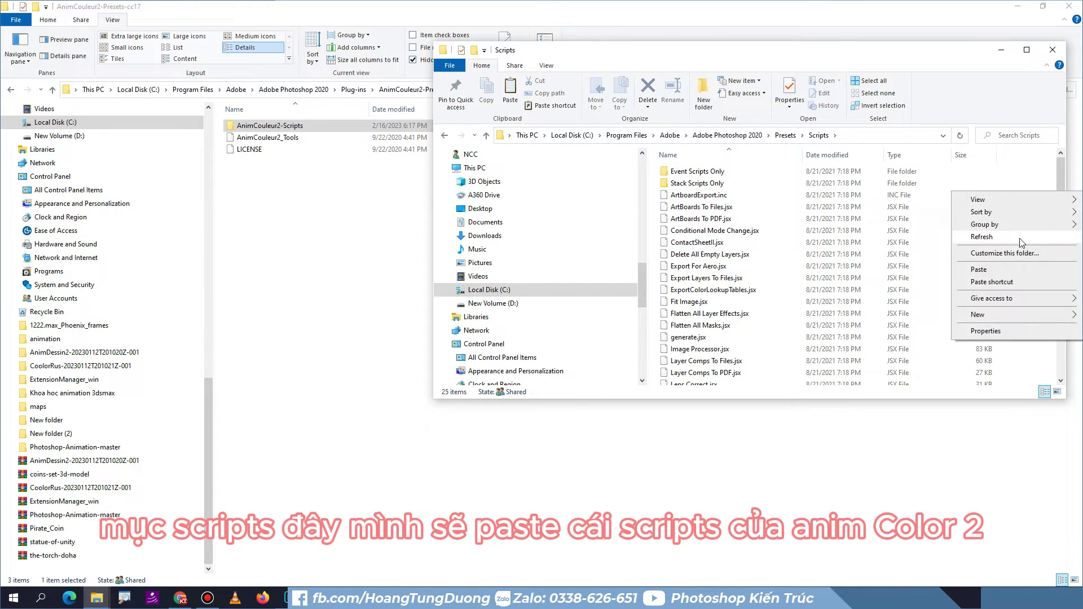
pyautogui.click(1030, 270)
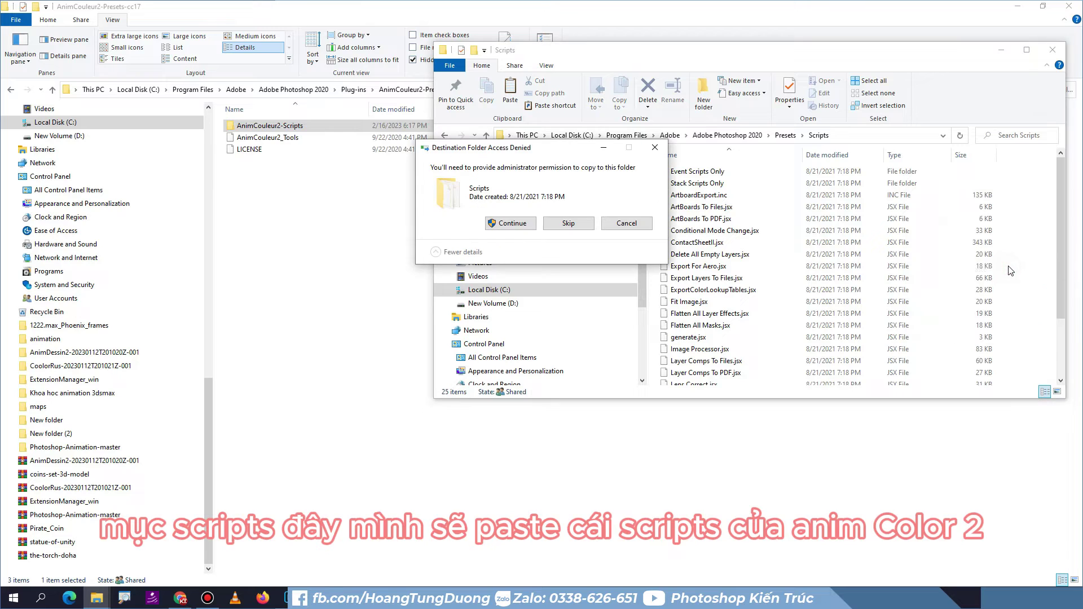
pyautogui.click(512, 222)
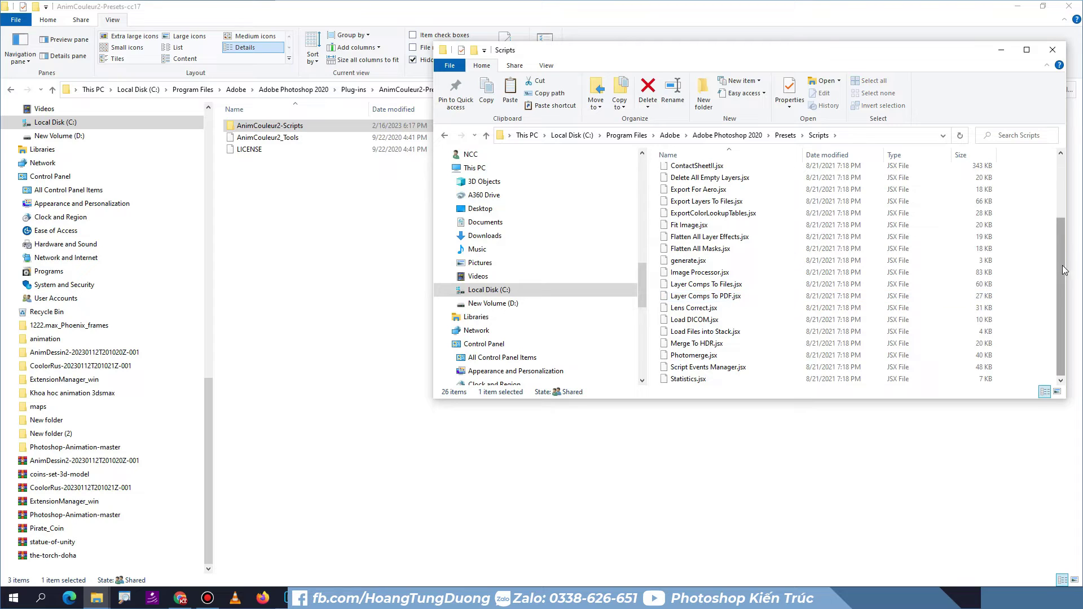
pyautogui.moveTo(1058, 265); pyautogui.dragTo(1056, 166)
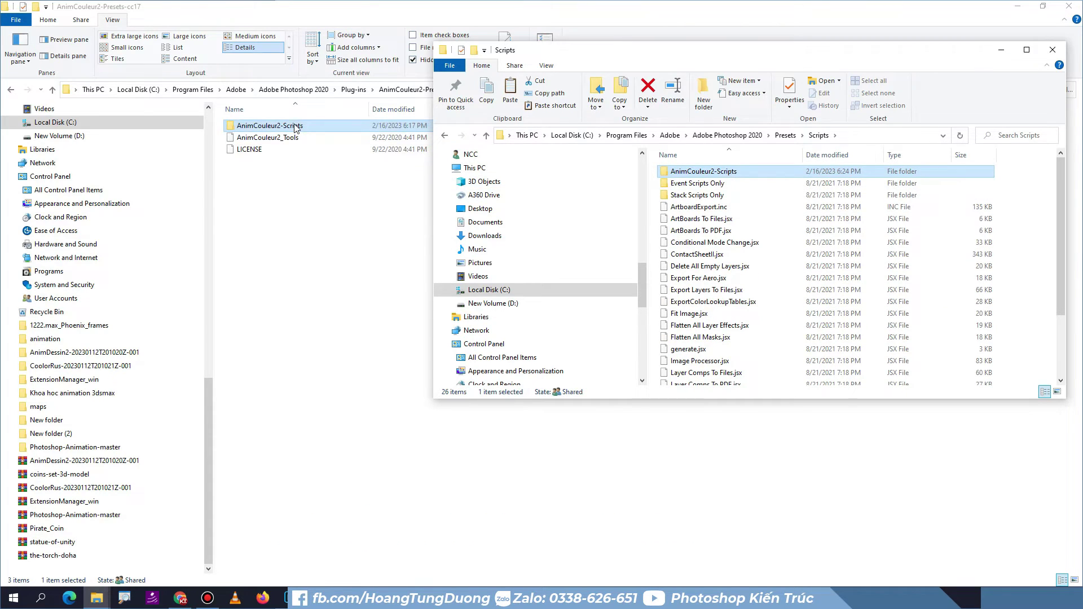
pyautogui.click(338, 125)
# Step: Go up to Plug-ins and copy the AnimDessin2-Scripts folder
pyautogui.click(359, 90)
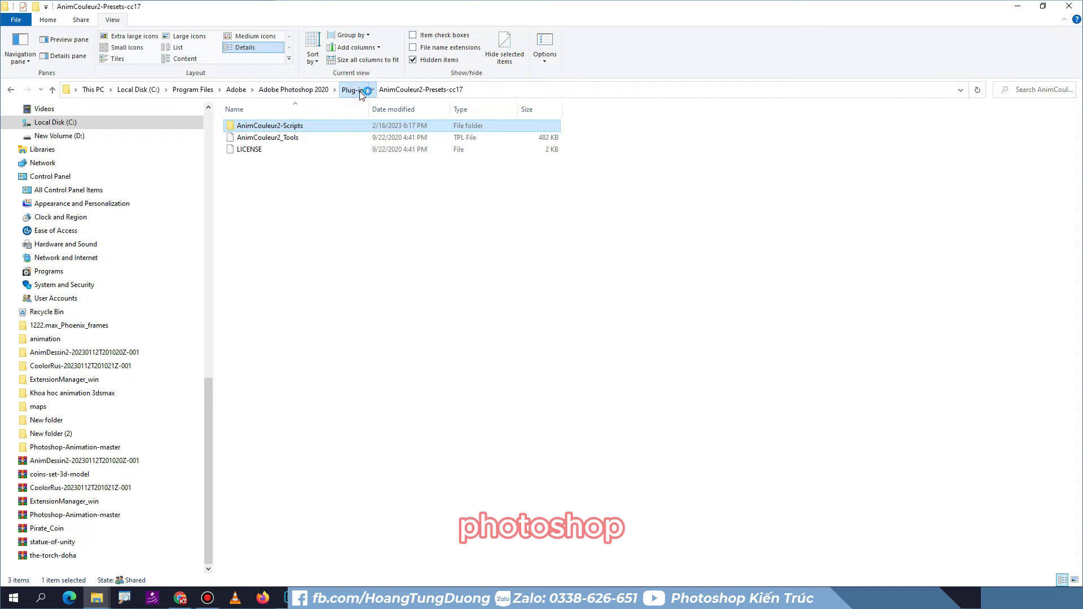
pyautogui.click(288, 139)
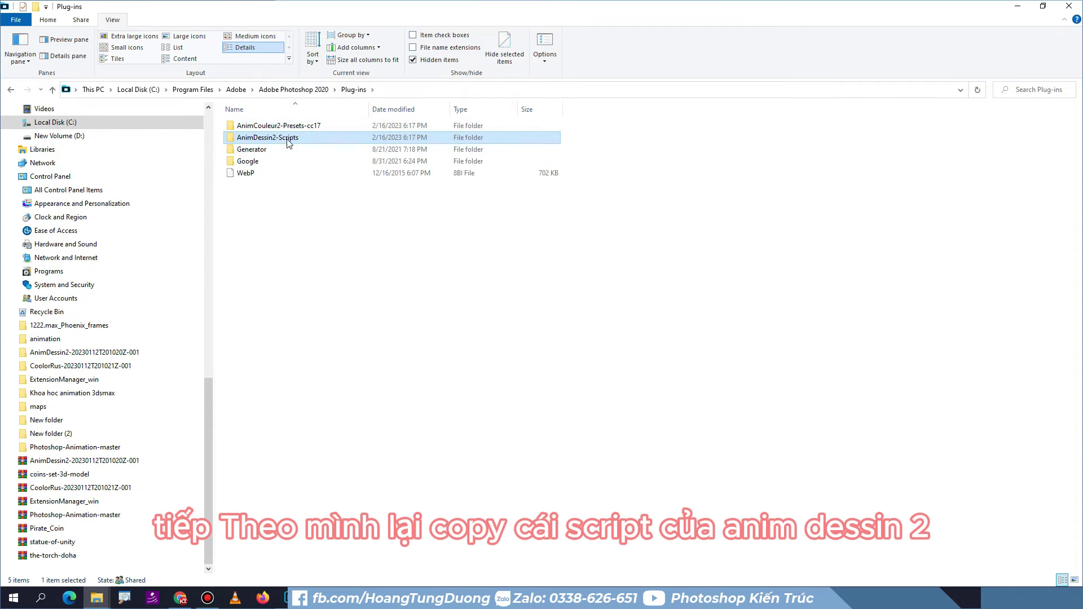
pyautogui.rightClick(288, 140)
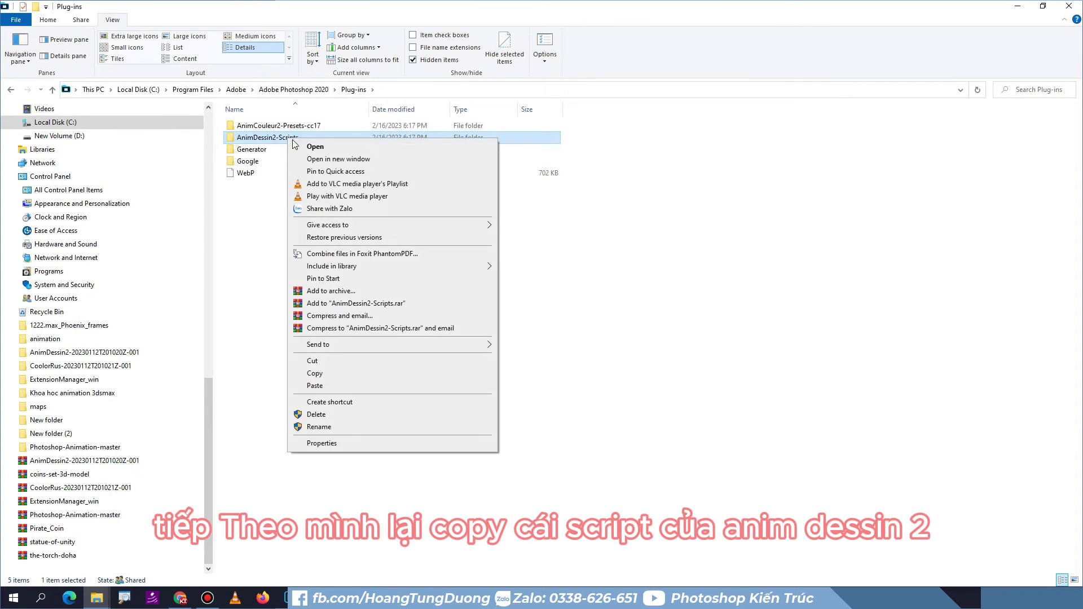
pyautogui.click(341, 375)
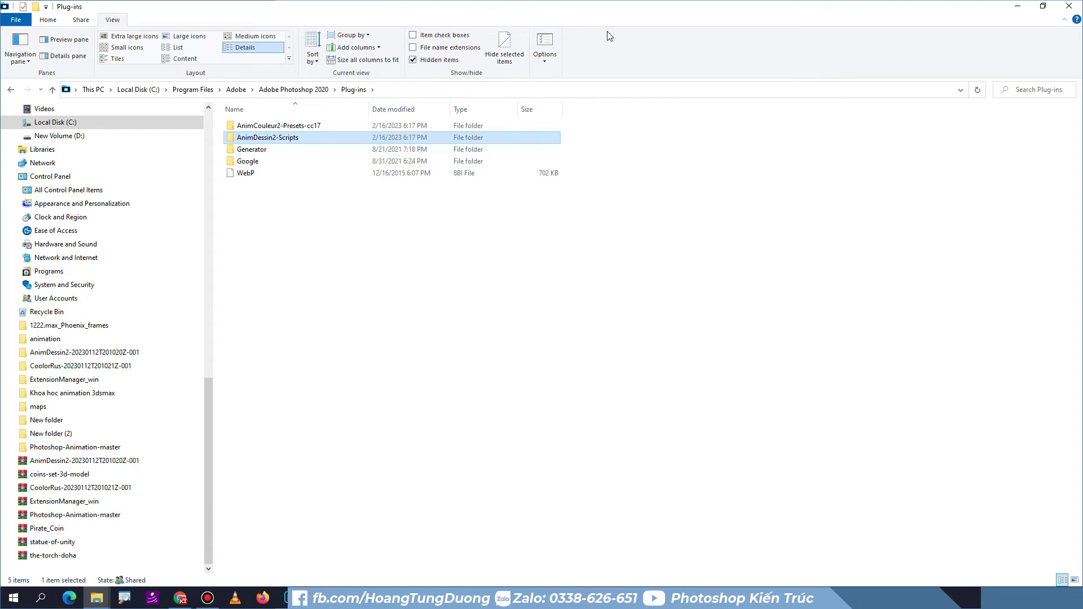
# Step: Paste AnimDessin2-Scripts into Presets\Scripts, granting administrator permission
pyautogui.rightClick(1023, 282)
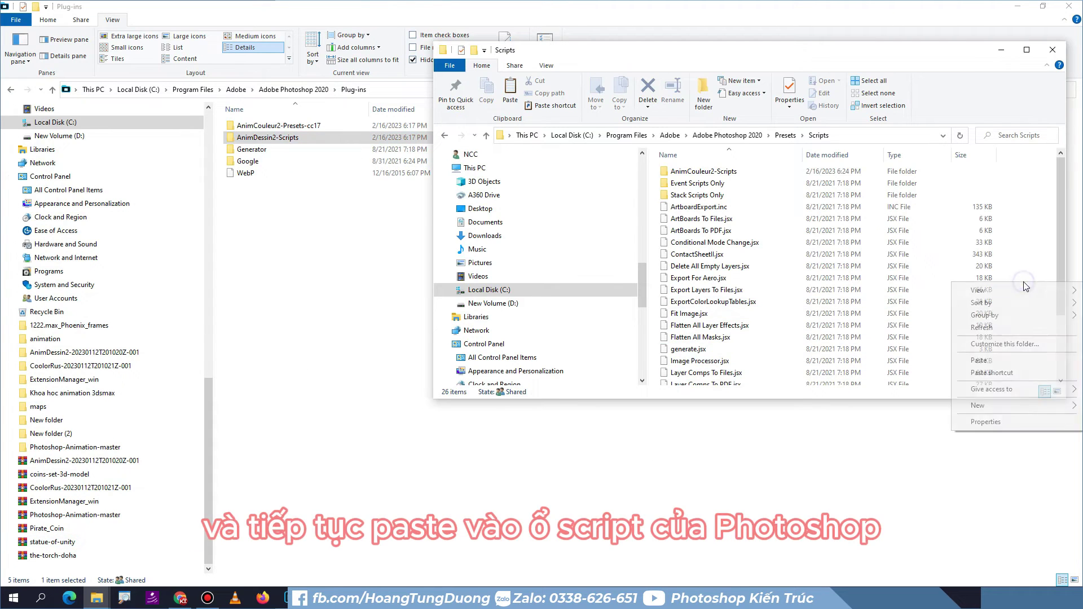
pyautogui.click(1010, 364)
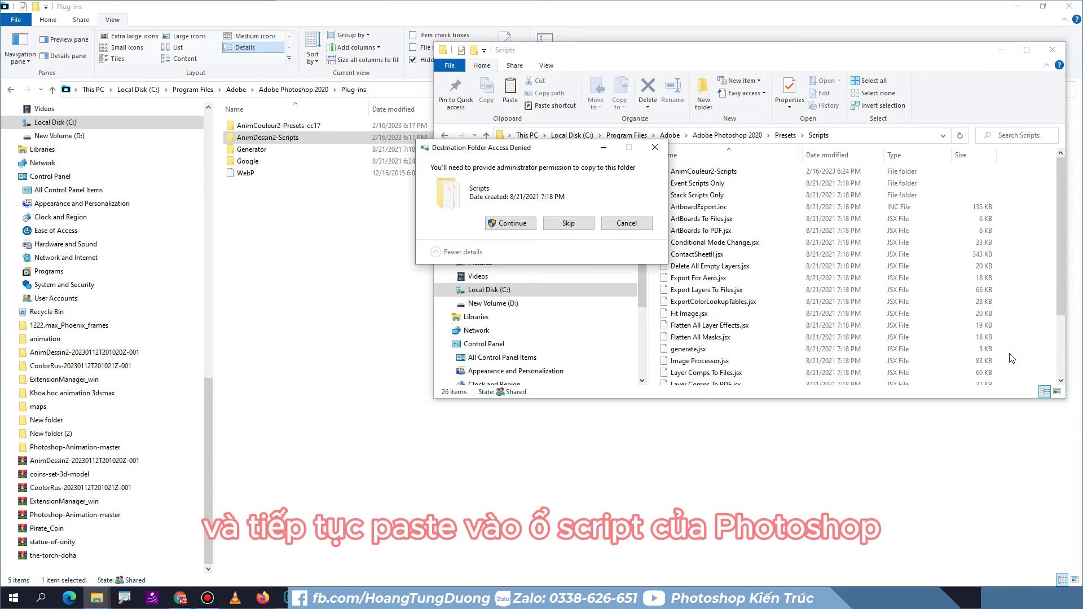
pyautogui.click(507, 223)
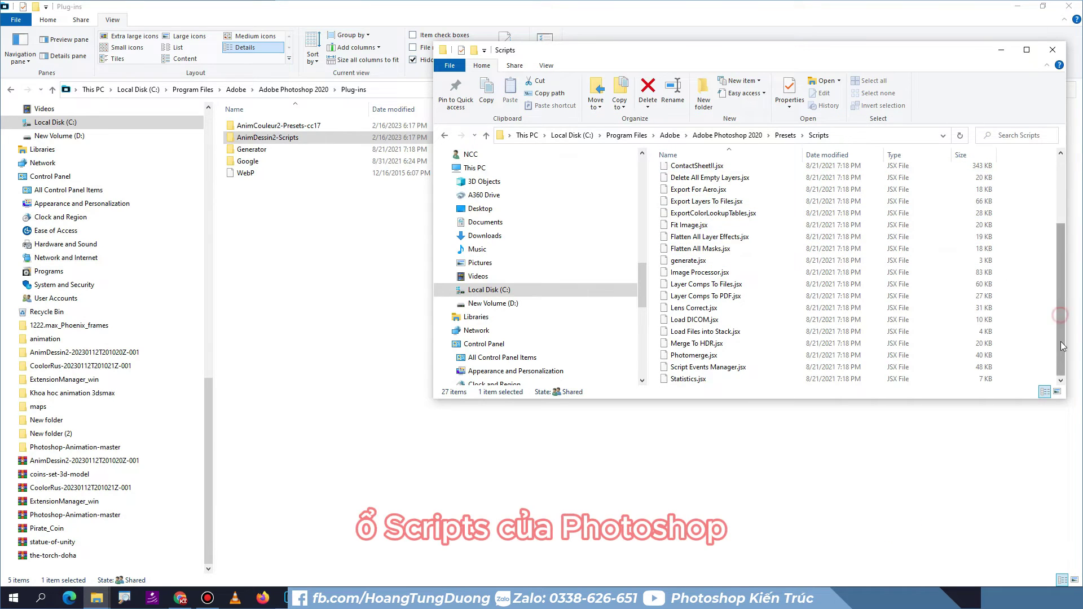
pyautogui.moveTo(1060, 340); pyautogui.dragTo(811, 413)
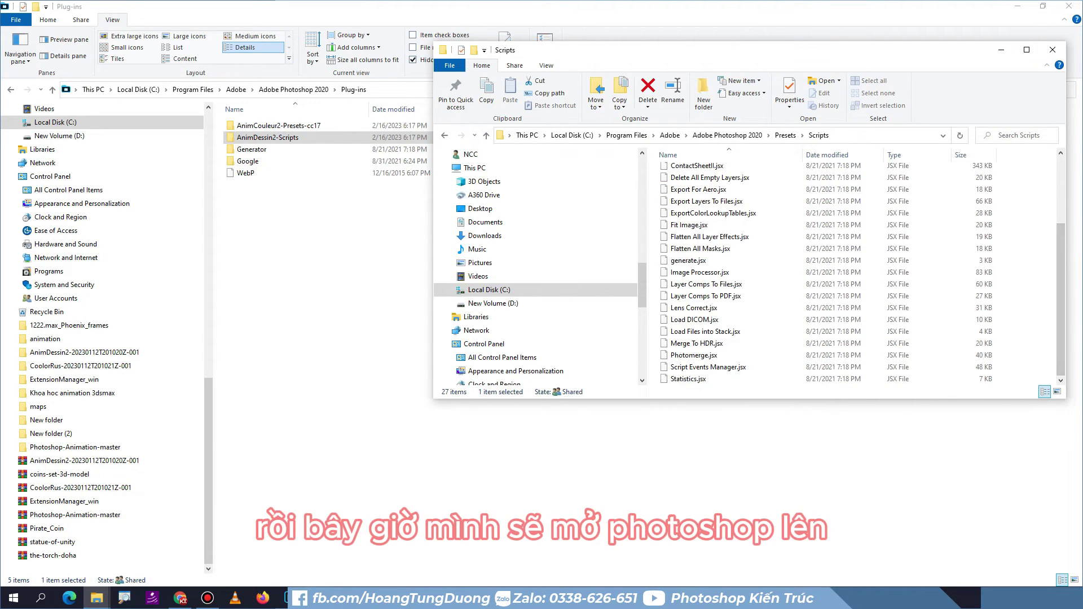
# Step: Switch to Photoshop and create a new white 632 × 76 px document from the Home screen
pyautogui.click(782, 172)
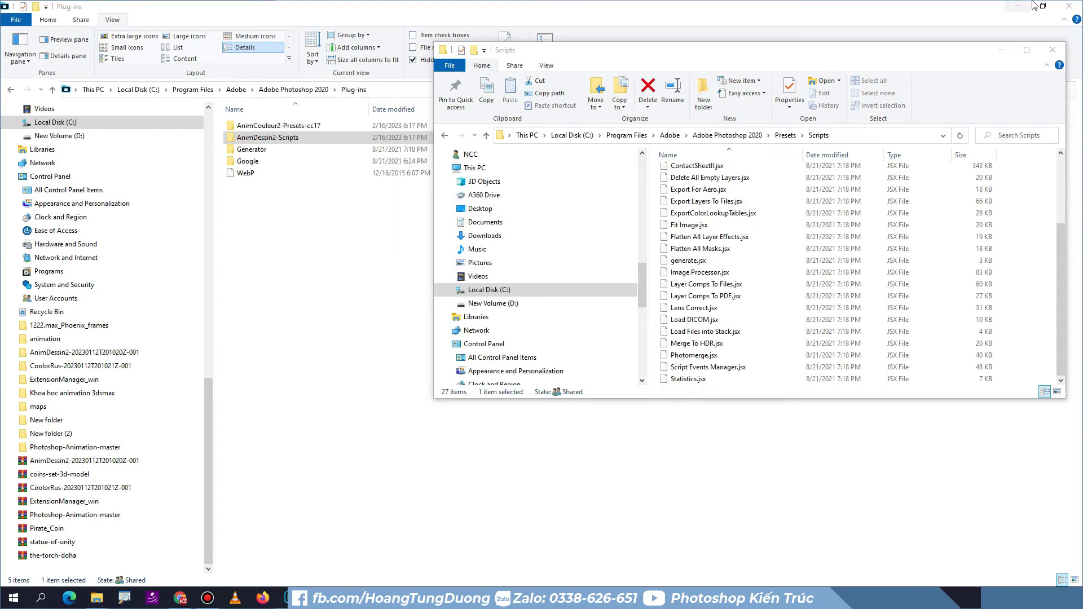
pyautogui.click(179, 598)
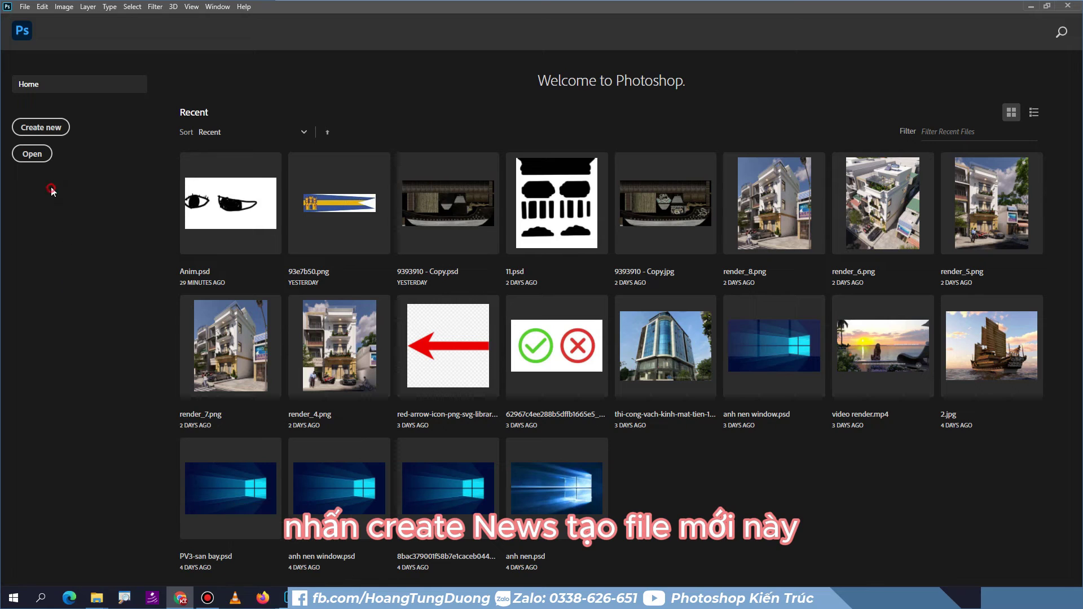
pyautogui.click(44, 131)
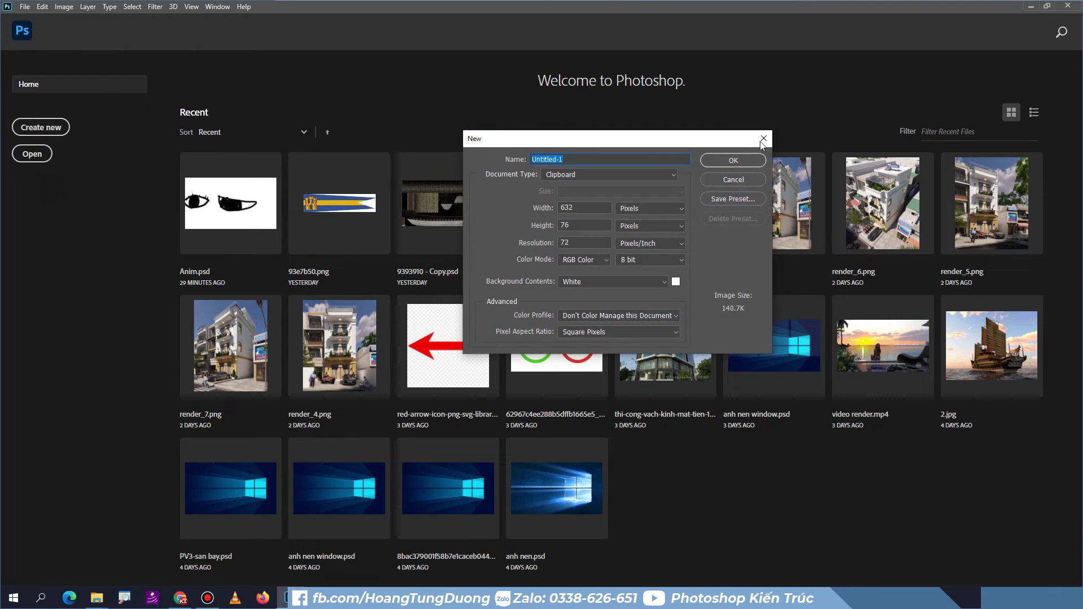
pyautogui.click(736, 160)
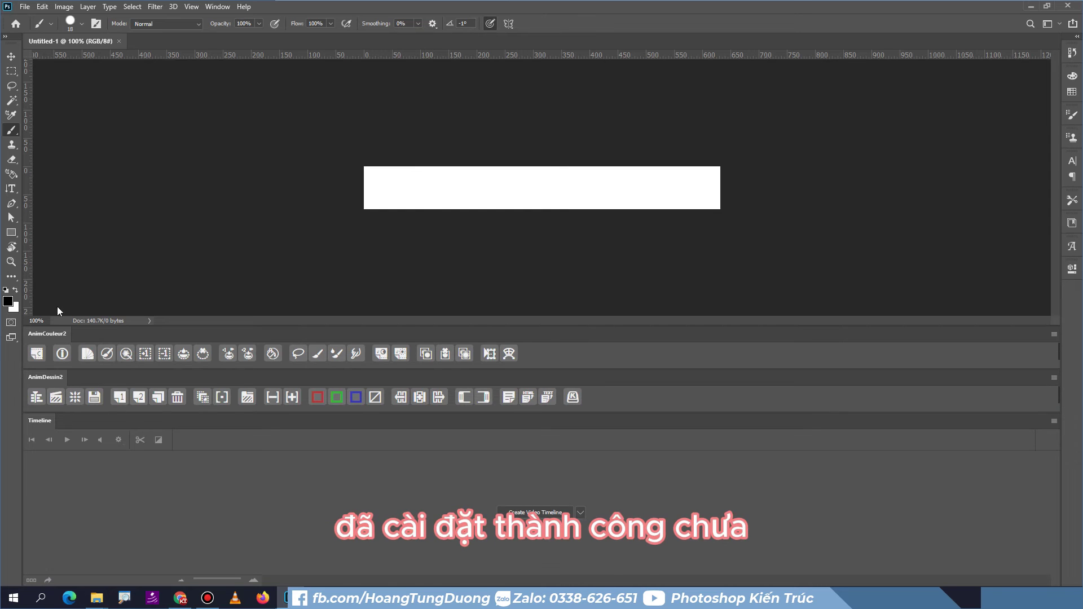
# Step: Confirm AnimC2 and AnimD2 are listed under File > Scripts, then close the AnimCouleur2 panel
pyautogui.click(24, 6)
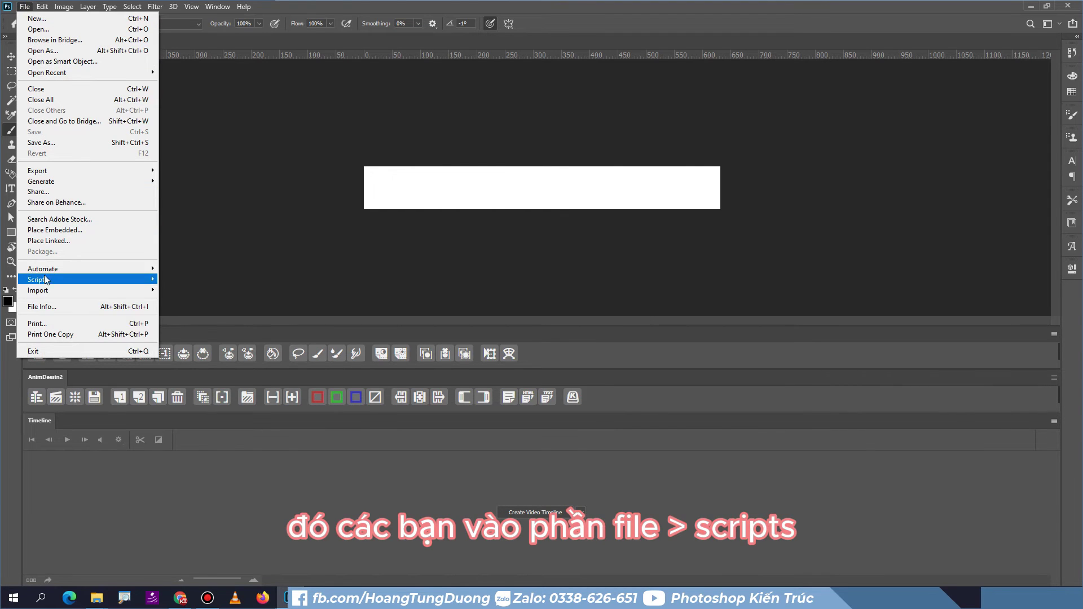
pyautogui.moveTo(38, 279)
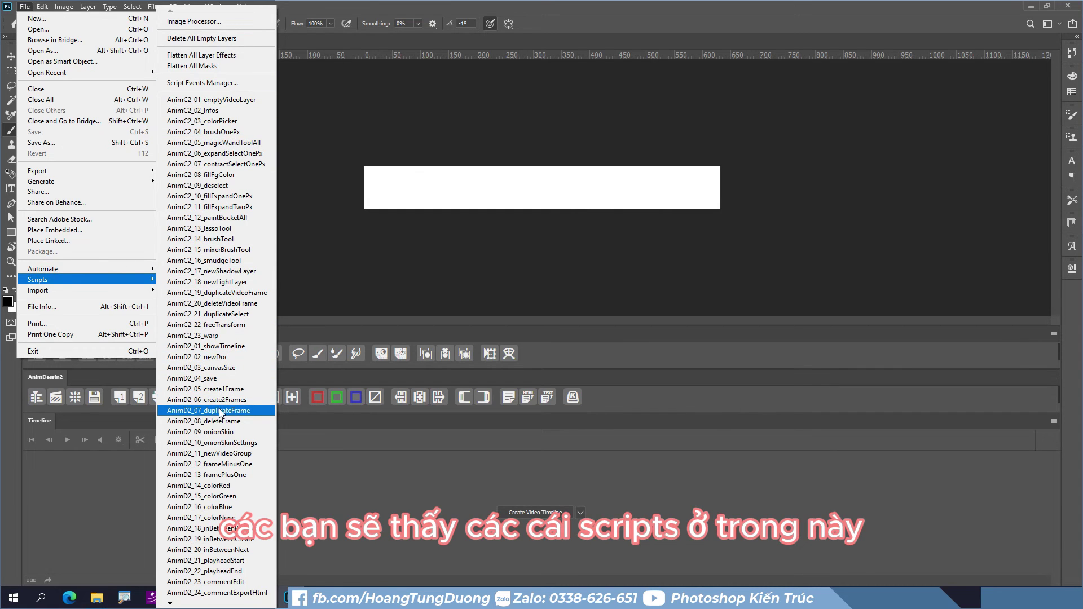
pyautogui.click(347, 447)
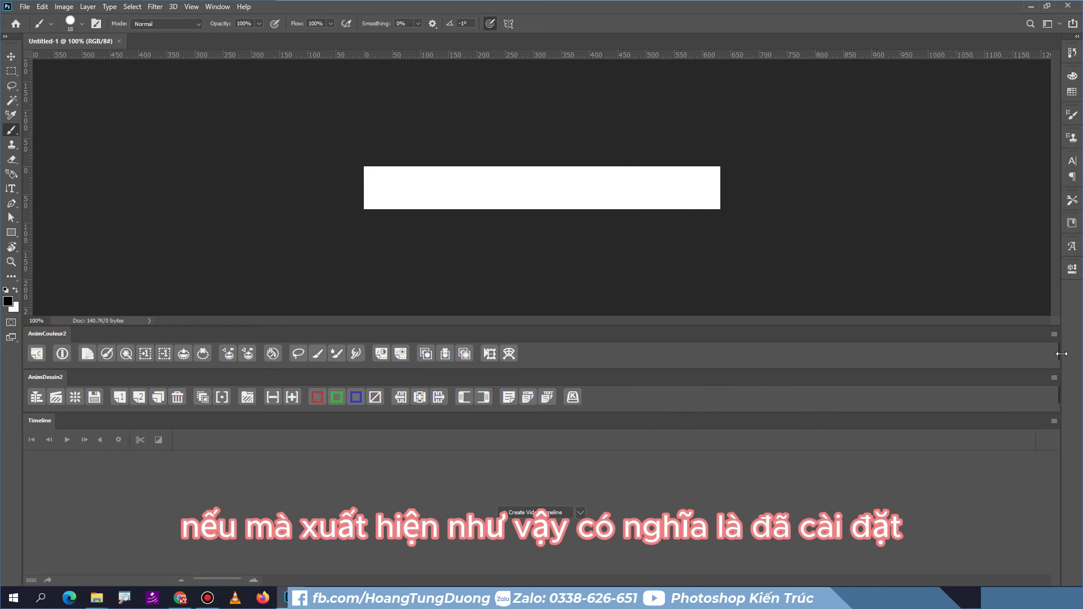
pyautogui.click(1054, 334)
pyautogui.click(1000, 372)
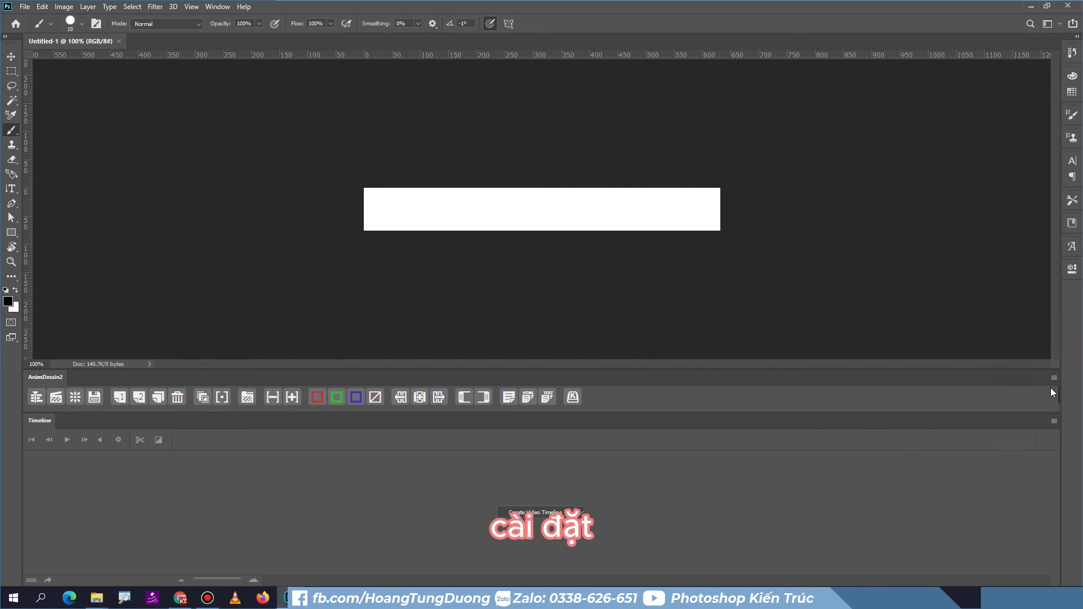
# Step: Close the AnimDessin2 and Timeline panels through their flyout menus
pyautogui.click(1053, 378)
pyautogui.click(1000, 415)
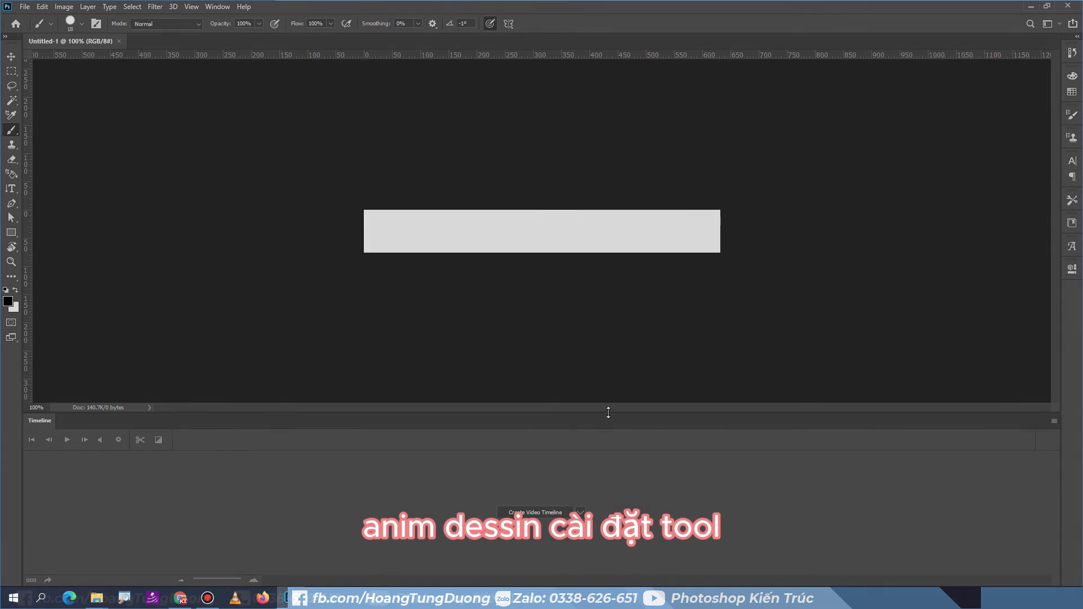
pyautogui.click(1054, 420)
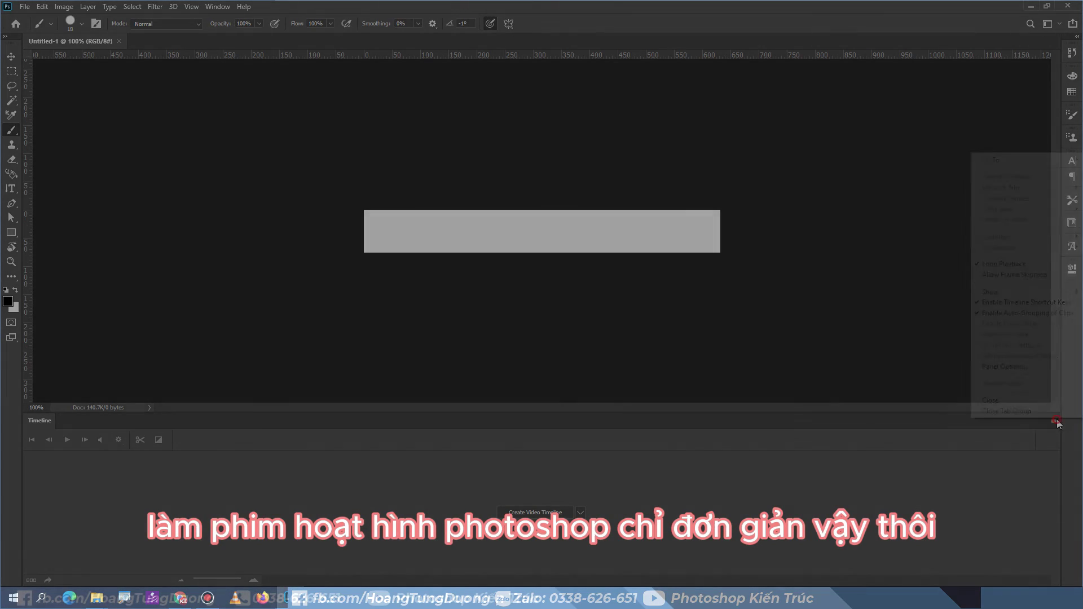
pyautogui.click(1010, 400)
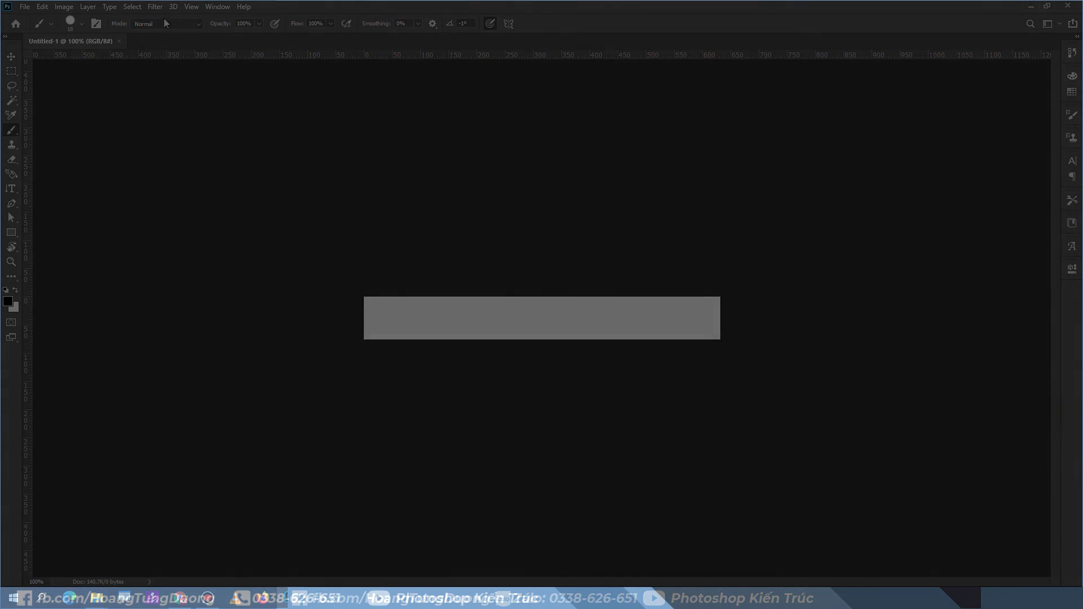